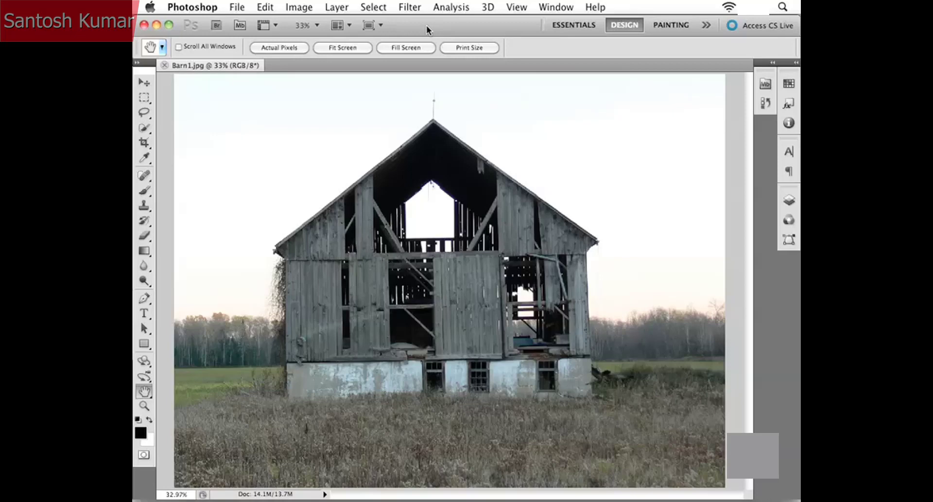
Magnify the barn photo to 3200% to examine the individual pixels in the wooden boards.
{"action": "key", "text": "super+plus"}
{"action": "key", "text": "super+plus"}
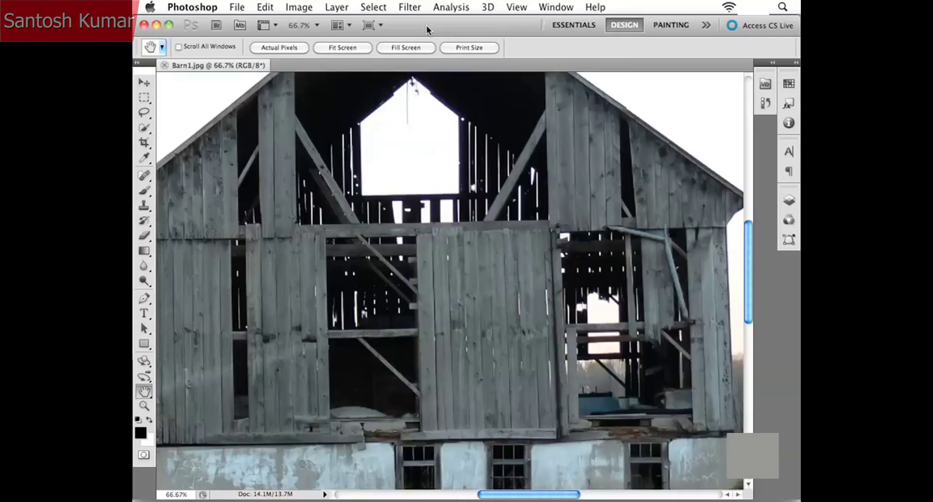
{"action": "key", "text": "super+plus"}
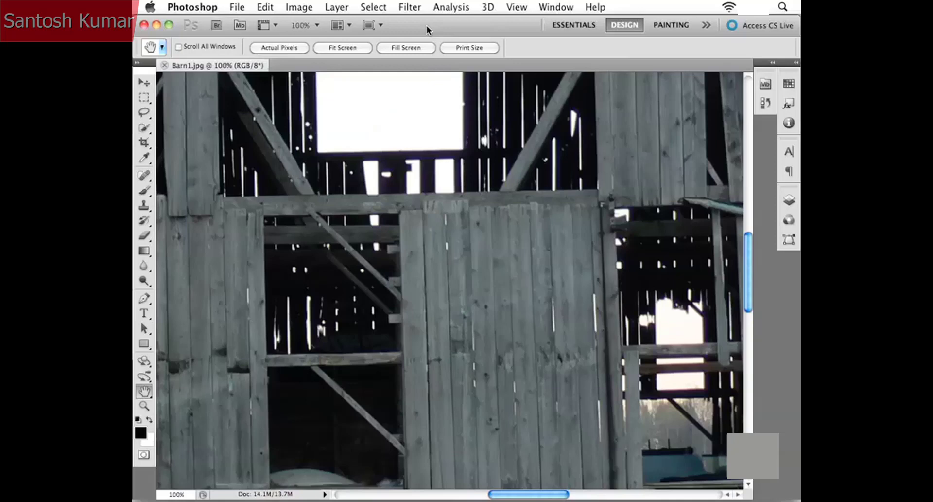
{"action": "key", "text": "super+plus"}
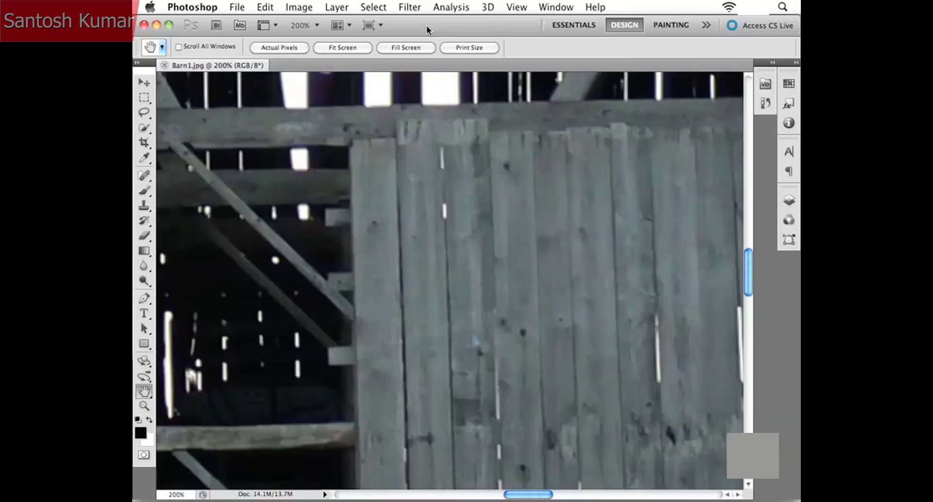
{"action": "key", "text": "super+plus"}
{"action": "key", "text": "super+plus"}
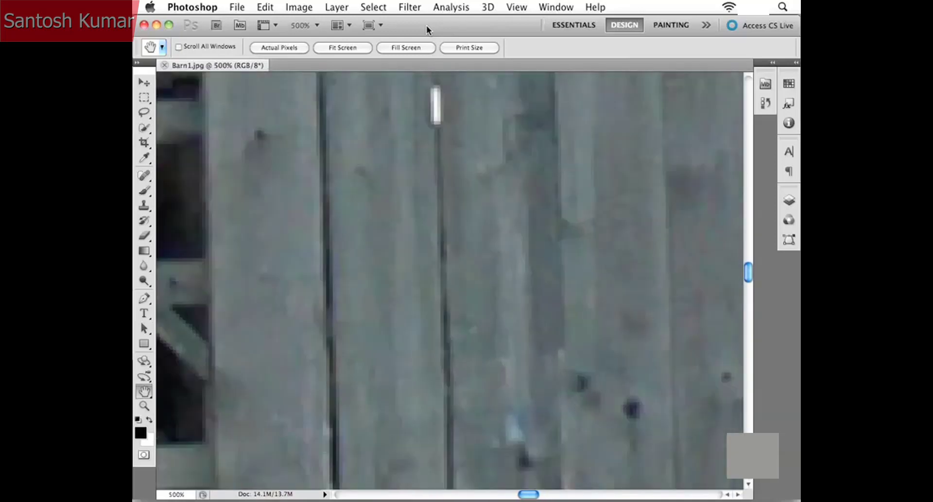
{"action": "key", "text": "super+plus"}
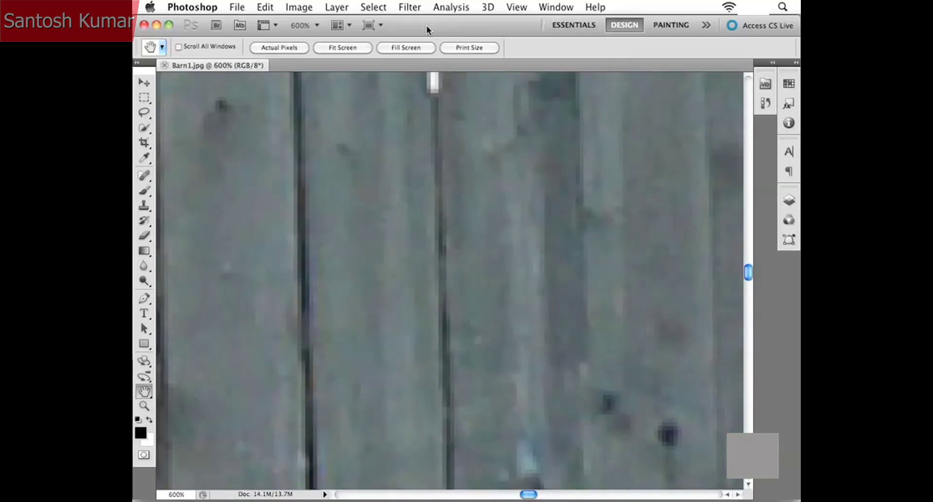
{"action": "key", "text": "super+plus"}
{"action": "key", "text": "super+plus"}
{"action": "key", "text": "super+plus"}
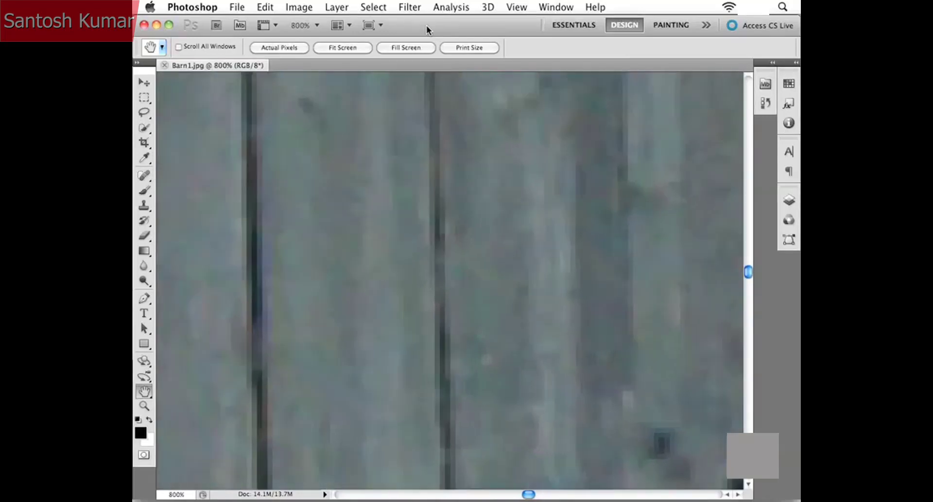
{"action": "key", "text": "super+plus"}
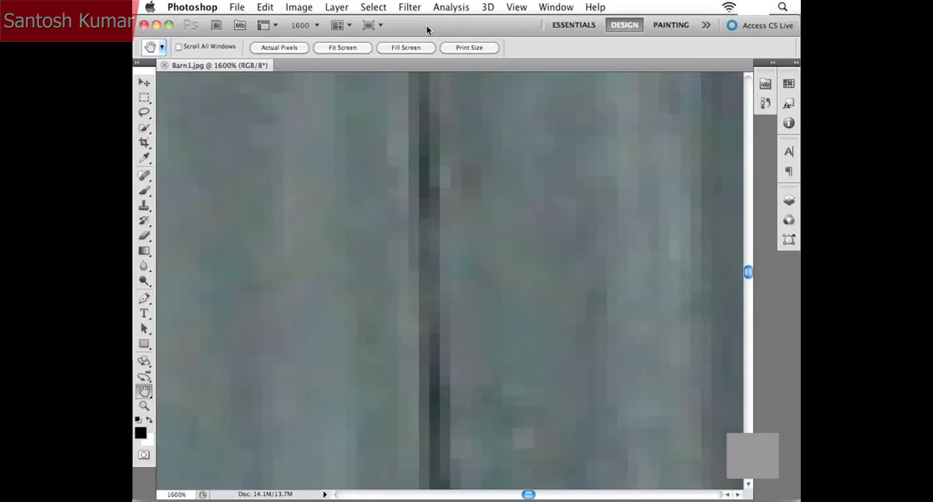
{"action": "key", "text": "super+equal"}
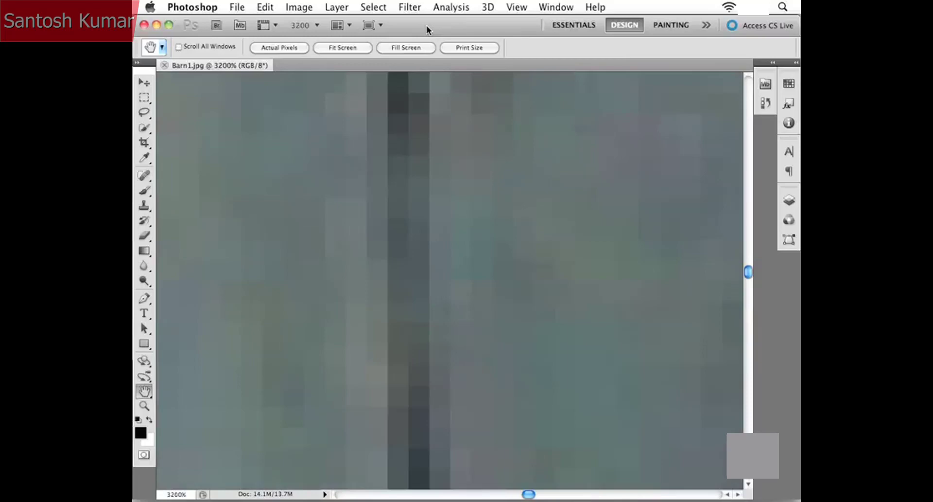
Zoom the barn photo back out to 33.3% to view the whole barn.
{"action": "key", "text": "super+minus"}
{"action": "key", "text": "super+minus"}
{"action": "key", "text": "super+minus"}
{"action": "key", "text": "super+minus"}
{"action": "key", "text": "super+minus"}
{"action": "key", "text": "super+minus"}
{"action": "key", "text": "super+minus"}
{"action": "key", "text": "super+minus"}
{"action": "key", "text": "super+minus"}
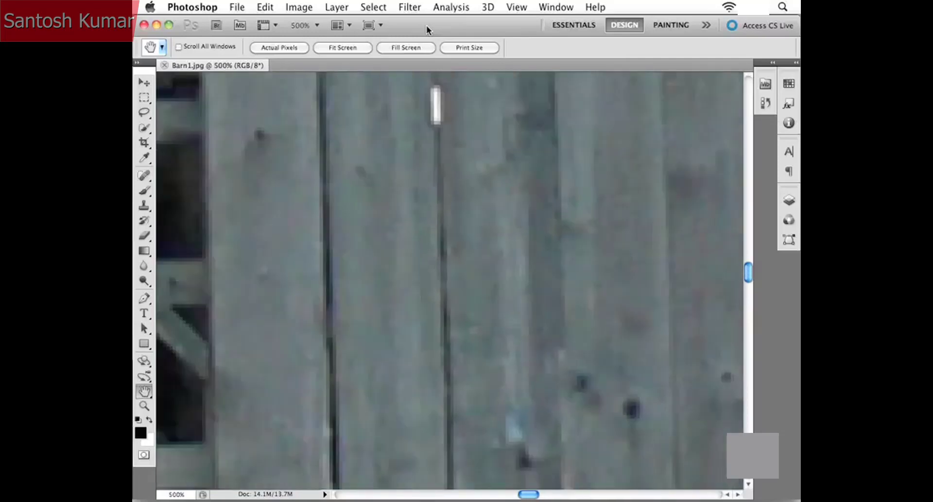
{"action": "key", "text": "super+minus"}
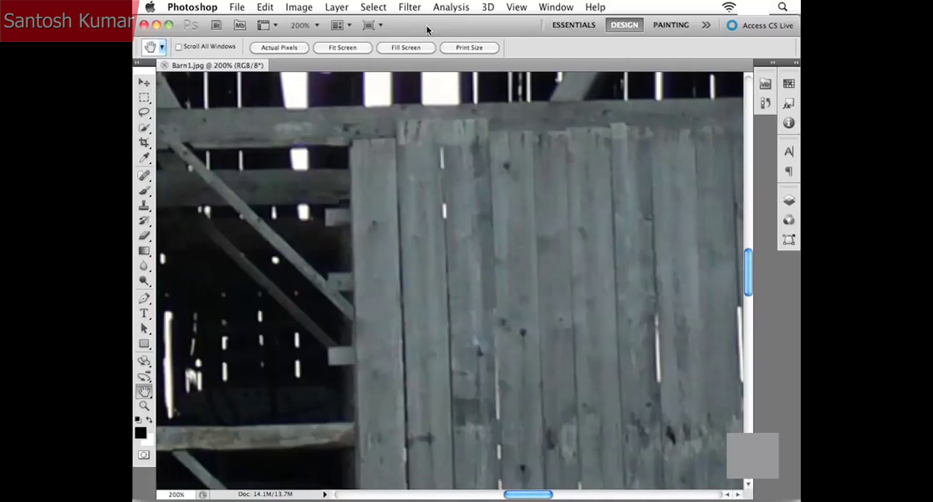
{"action": "key", "text": "super+minus"}
{"action": "key", "text": "super+minus"}
{"action": "key", "text": "super+minus"}
{"action": "key", "text": "super+minus"}
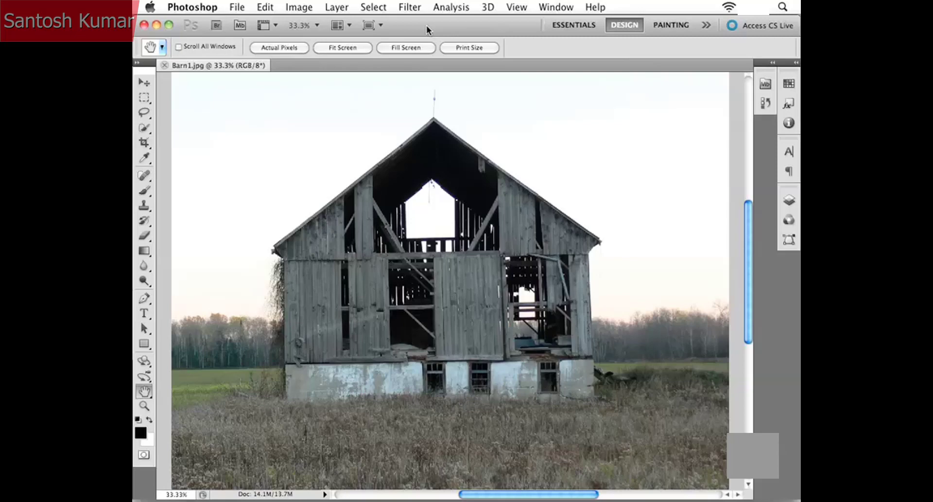
Switch to Illustrator and magnify the robot artwork to 4800% to examine its vector shapes.
{"action": "key", "text": "super+Tab"}
{"action": "key", "text": "super+Tab"}
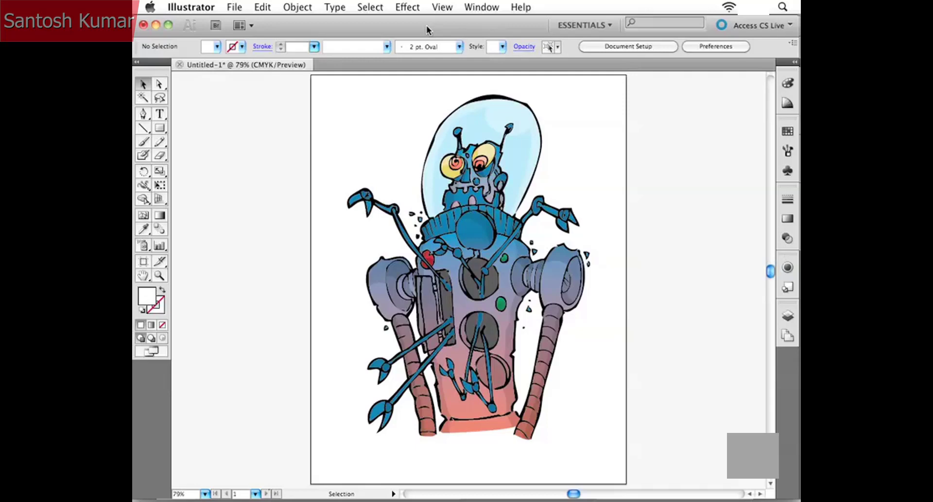
{"action": "key", "text": "super+equal"}
{"action": "key", "text": "super+equal"}
{"action": "key", "text": "super+equal"}
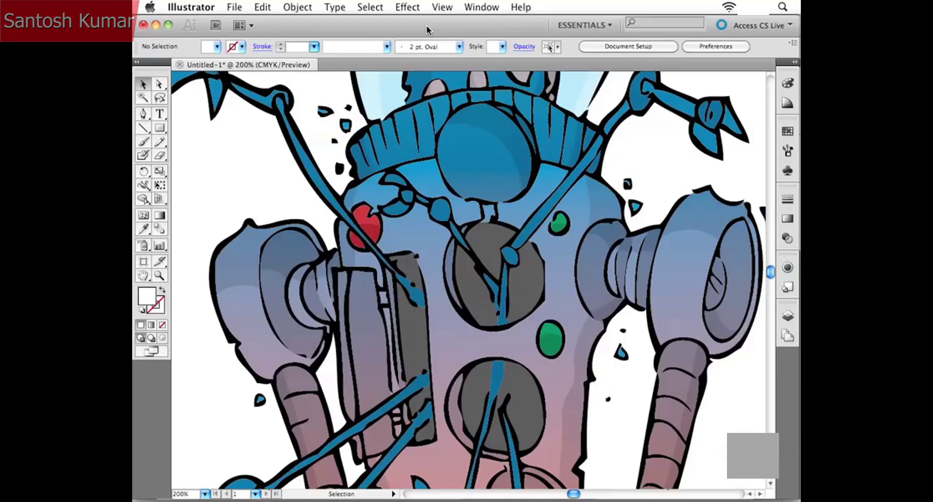
{"action": "key", "text": "super+equal"}
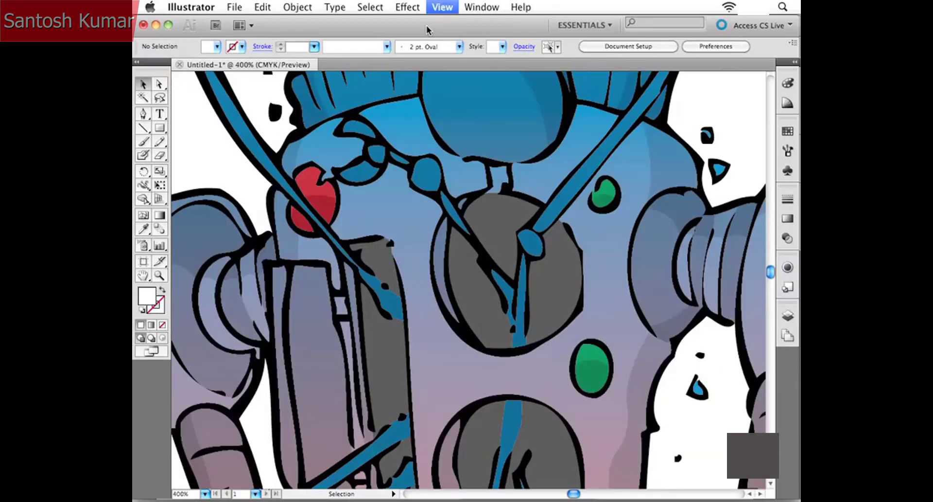
{"action": "key", "text": "super+equal"}
{"action": "key", "text": "super+equal"}
{"action": "key", "text": "super+equal"}
{"action": "key", "text": "super+equal"}
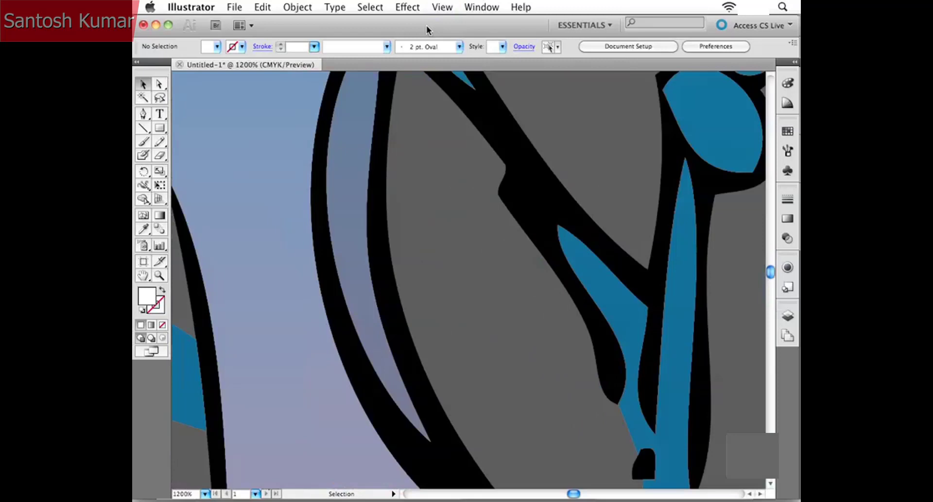
{"action": "key", "text": "super+equal"}
{"action": "key", "text": "super+equal"}
{"action": "key", "text": "super+equal"}
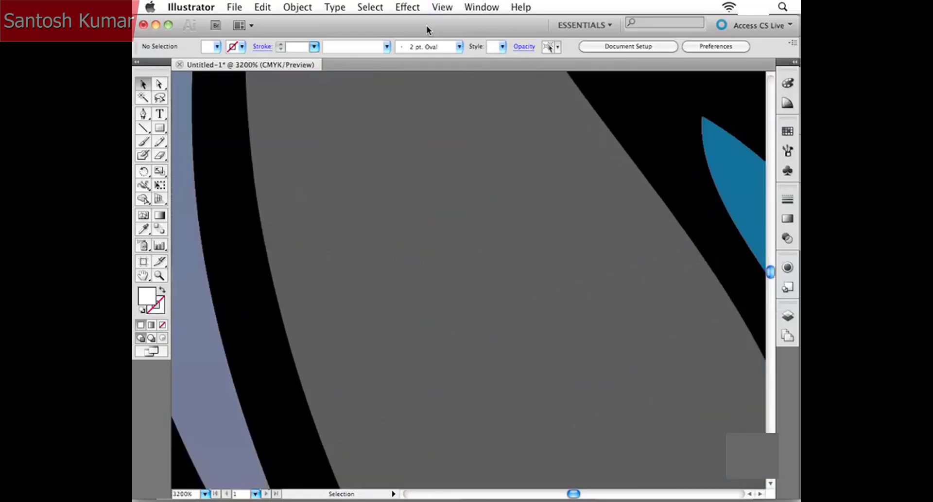
{"action": "key", "text": "super+equal"}
Pan across the magnified robot artwork with the Hand tool to examine its edges, and fit the artboard in the window.
{"action": "key", "text": "h"}
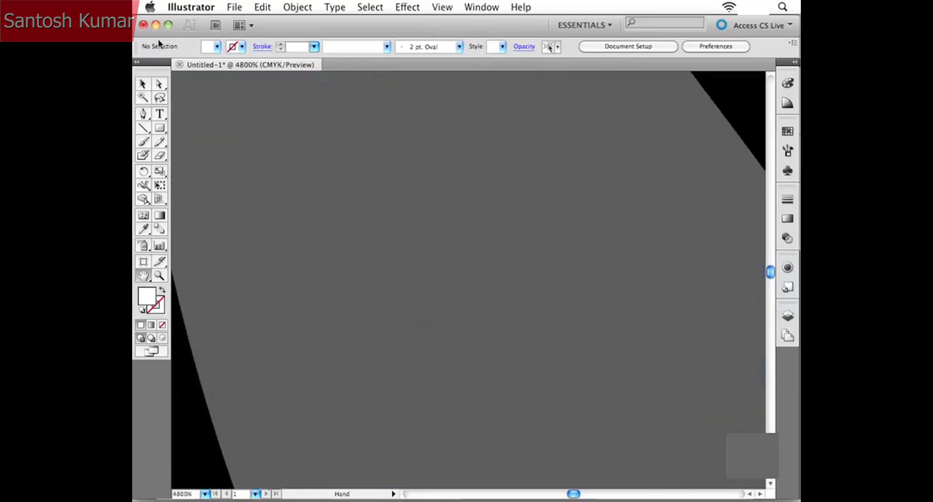
{"action": "left_click_drag", "start_coordinate": [252, 151], "coordinate": [435, 236]}
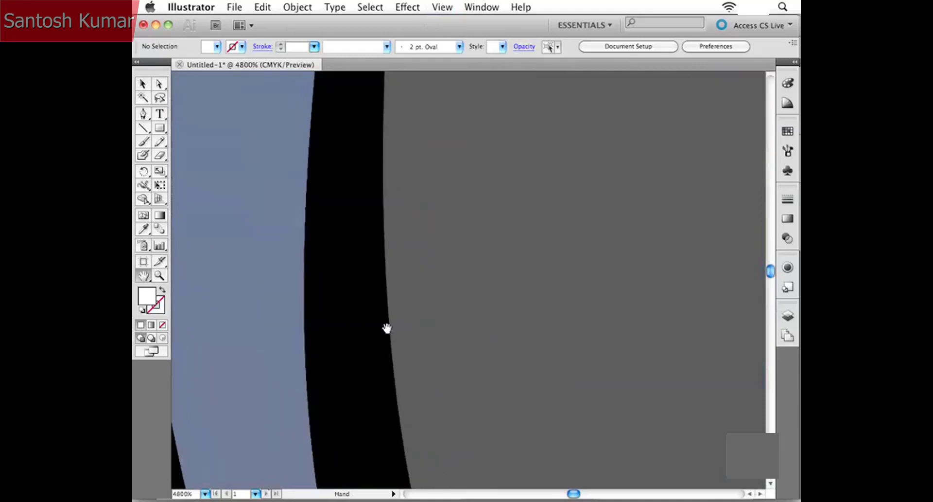
{"action": "scroll", "coordinate": [370, 354], "scroll_direction": "up", "scroll_amount": 15}
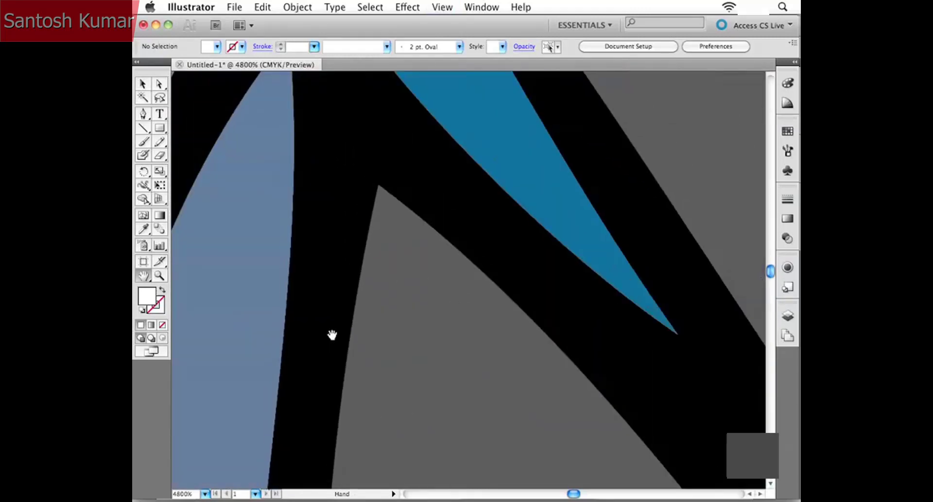
{"action": "scroll", "coordinate": [355, 315], "scroll_direction": "up", "scroll_amount": 15}
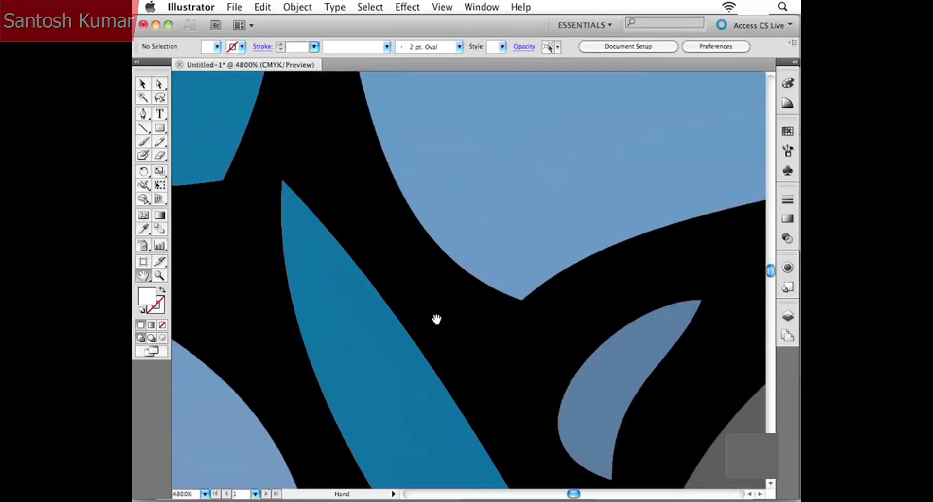
{"action": "key", "text": "super+0"}
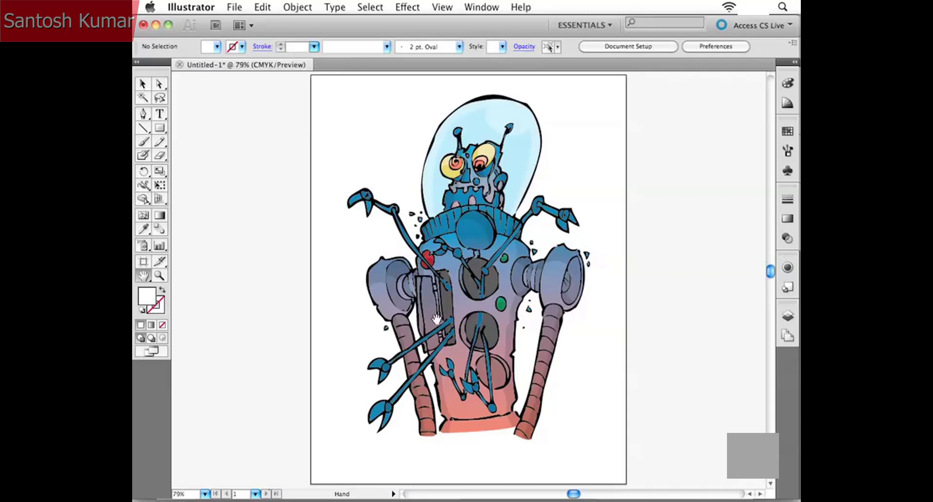
Switch back and forth between Photoshop and Illustrator to compare the barn photo with the robot artwork, ending in Photoshop.
{"action": "key", "text": "super+Tab"}
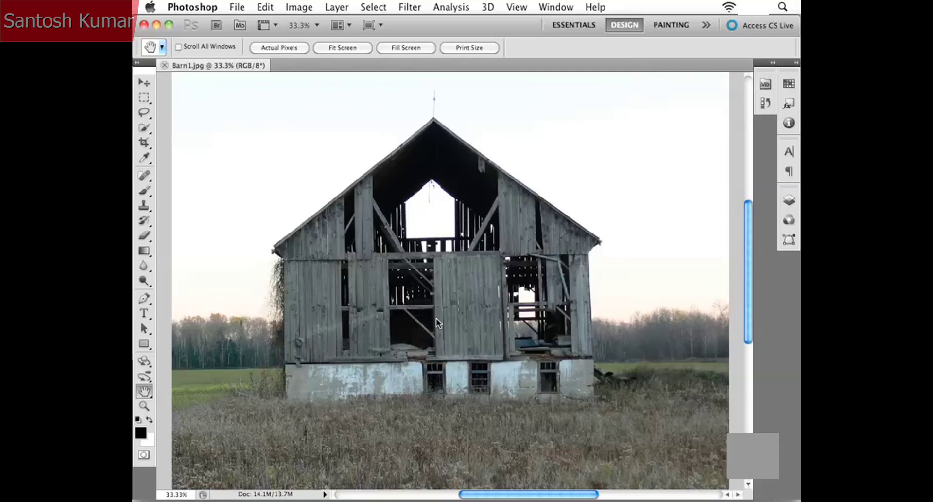
{"action": "key", "text": "super+Tab"}
{"action": "key", "text": "super+Tab"}
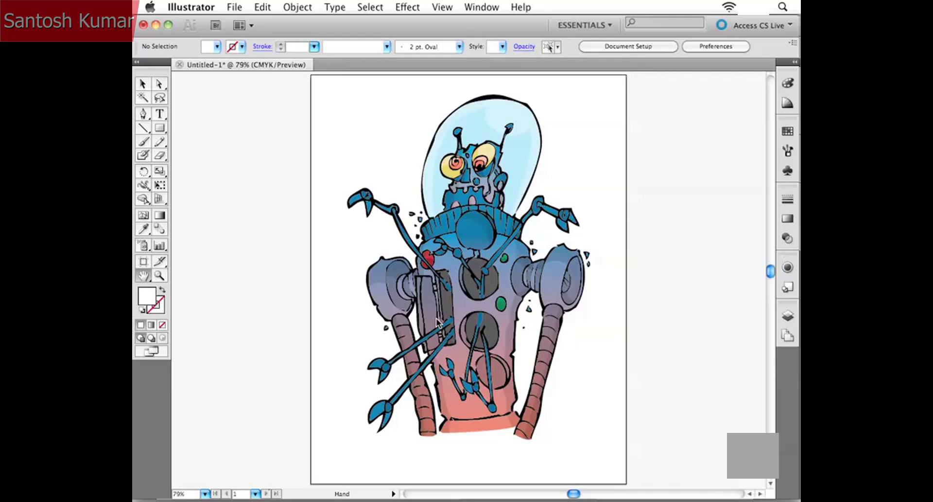
{"action": "key", "text": "super+Tab"}
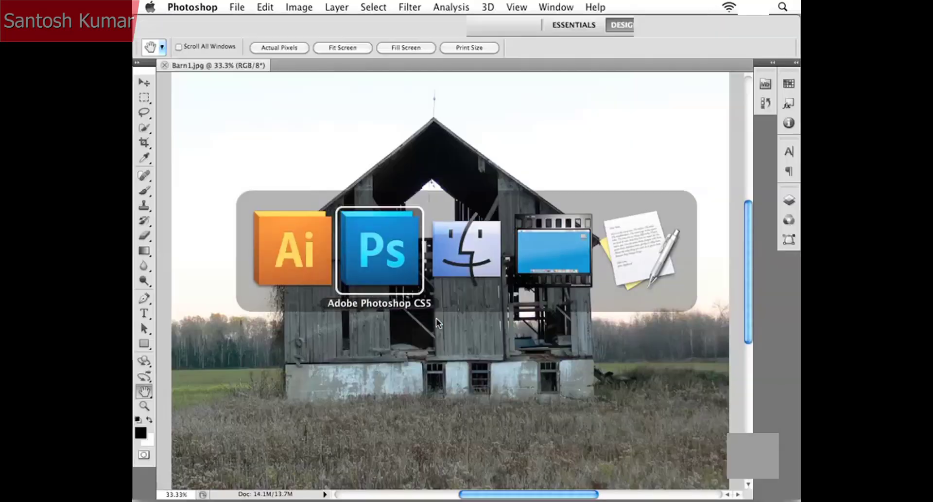
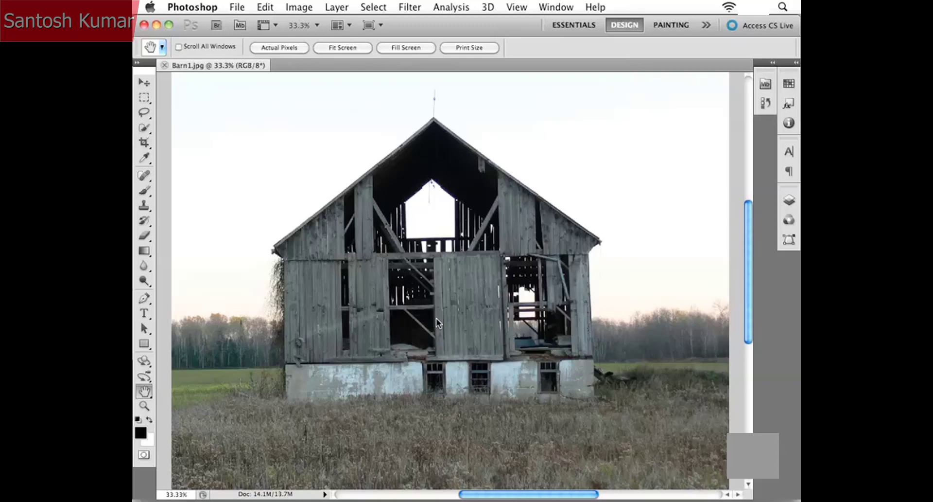
{"action": "key", "text": "super+Tab"}
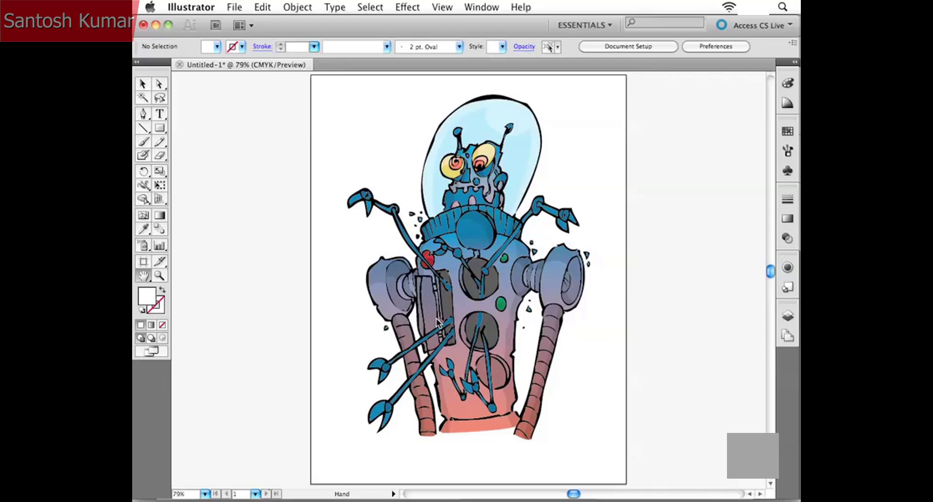
{"action": "key", "text": "super+Tab"}
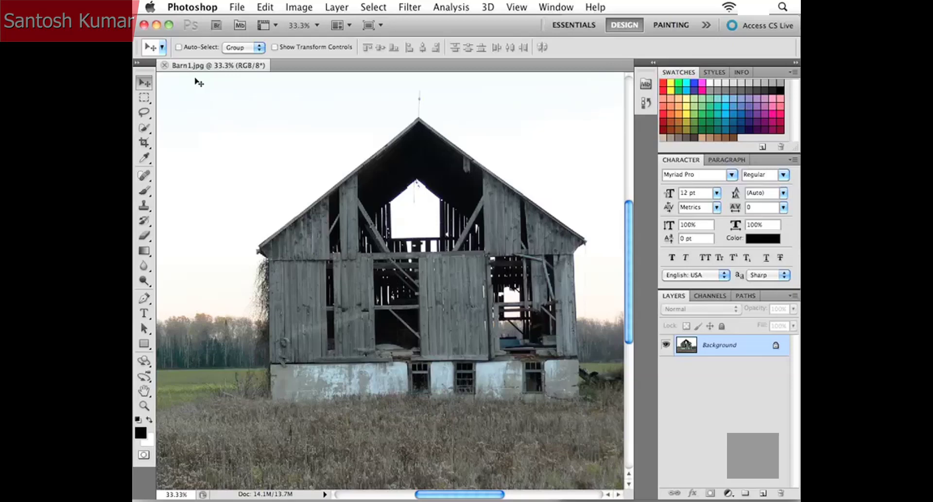
Review the editing, selection and filter commands, plus the display options for guides, grids and rulers.
{"action": "left_click", "coordinate": [237, 7]}
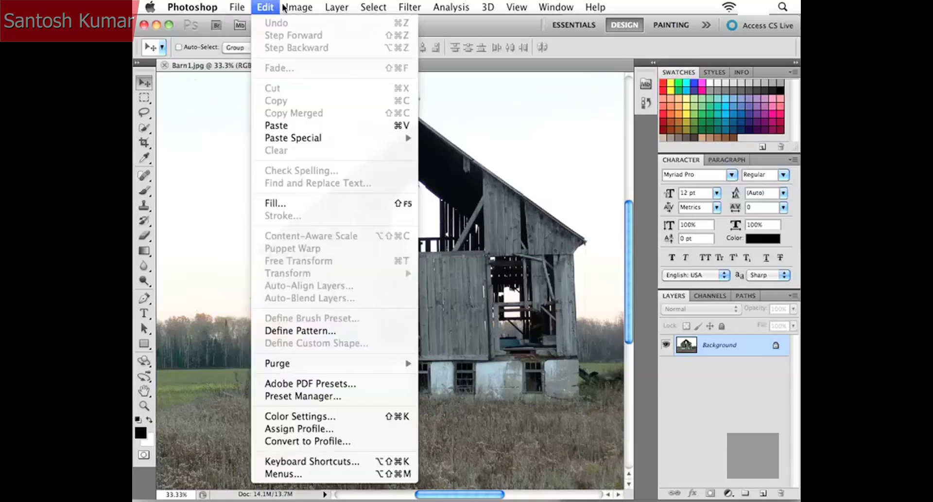
{"action": "mouse_move", "coordinate": [300, 7]}
{"action": "mouse_move", "coordinate": [340, 6]}
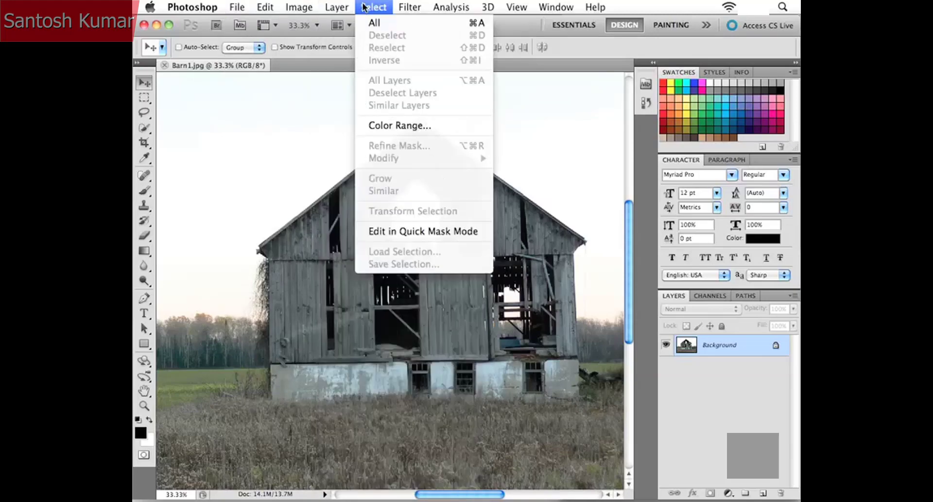
{"action": "mouse_move", "coordinate": [406, 7]}
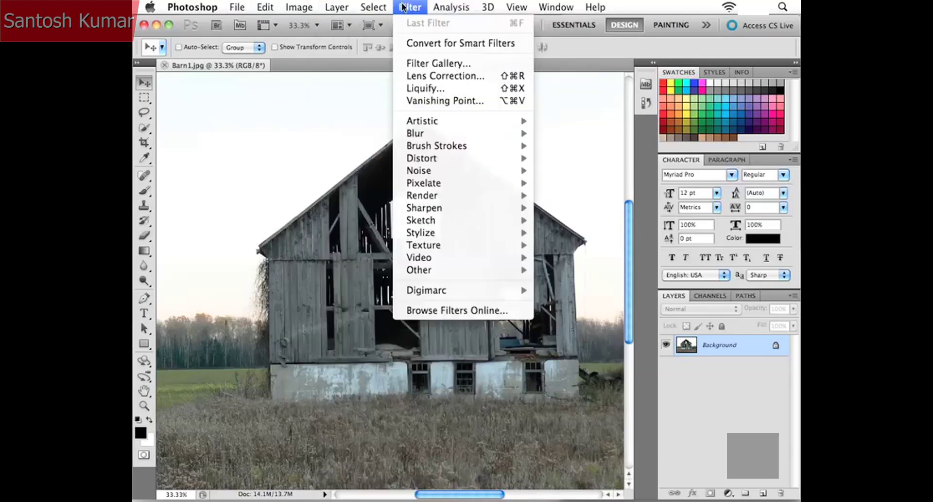
{"action": "mouse_move", "coordinate": [248, 8]}
{"action": "left_click", "coordinate": [559, 7]}
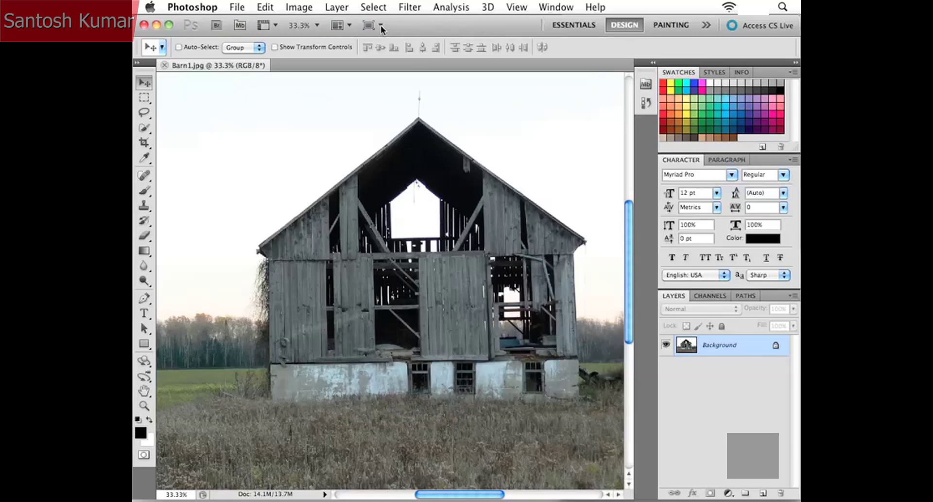
{"action": "left_click", "coordinate": [239, 28]}
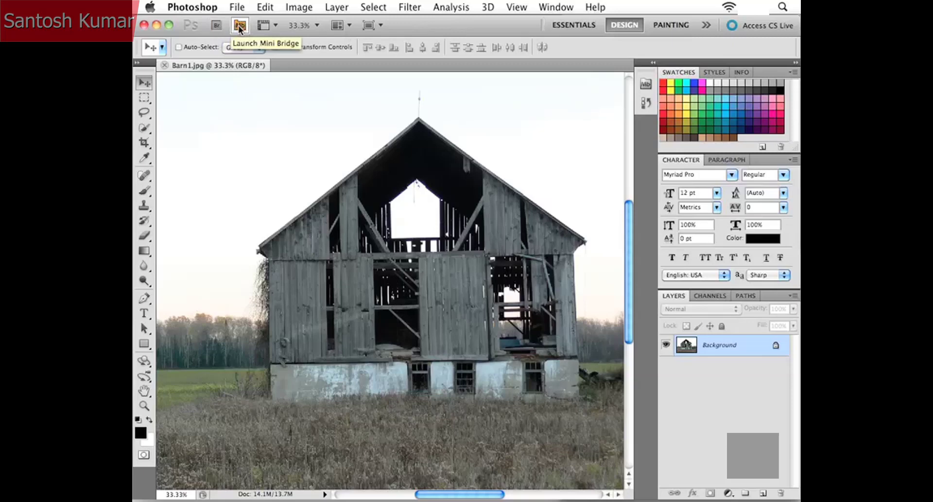
{"action": "left_click", "coordinate": [274, 27]}
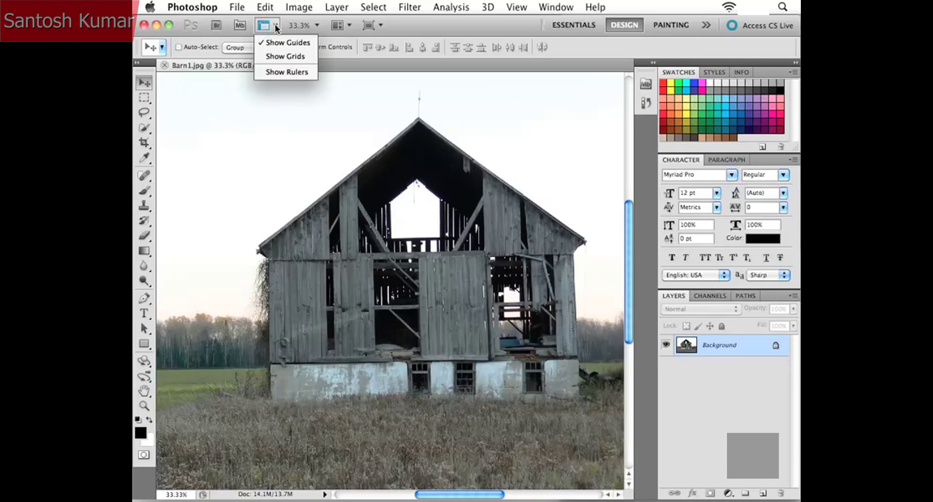
{"action": "left_click", "coordinate": [417, 31]}
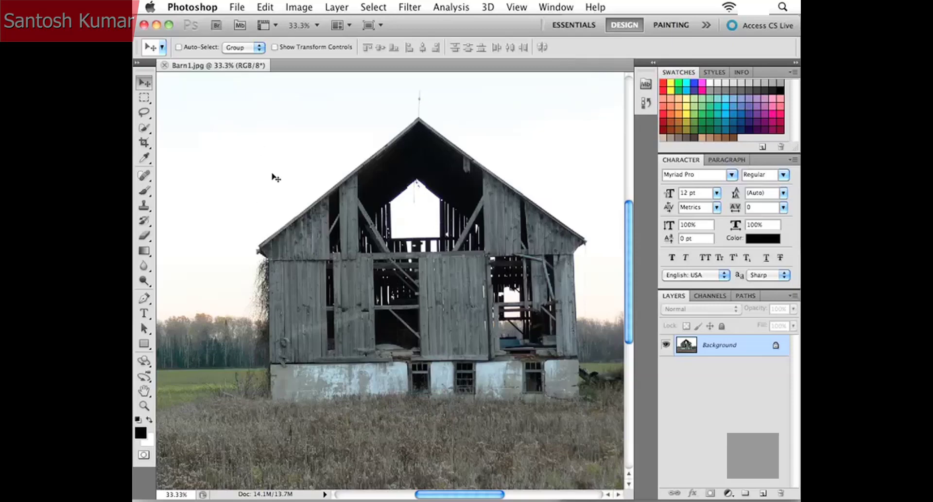
{"action": "left_click", "coordinate": [144, 175]}
{"action": "left_click", "coordinate": [144, 266]}
{"action": "left_click", "coordinate": [146, 141]}
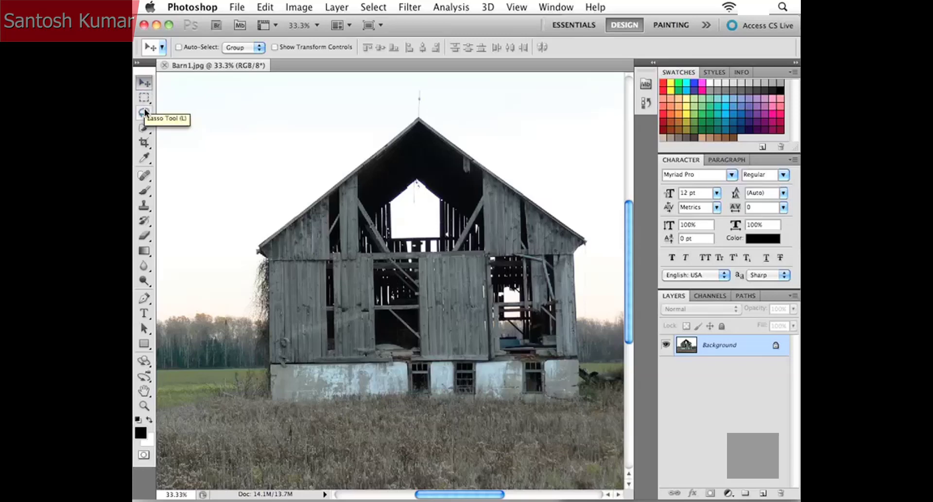
Activate the Clone Stamp, Spot Healing Brush, Crop and Move tools in turn to view their options, ending on Crop.
{"action": "left_click", "coordinate": [144, 206]}
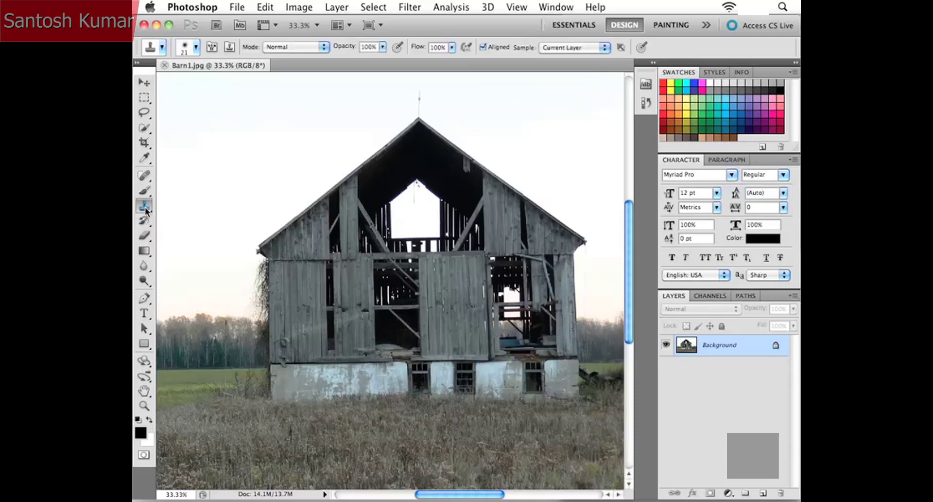
{"action": "left_click", "coordinate": [144, 176]}
{"action": "left_click", "coordinate": [144, 144]}
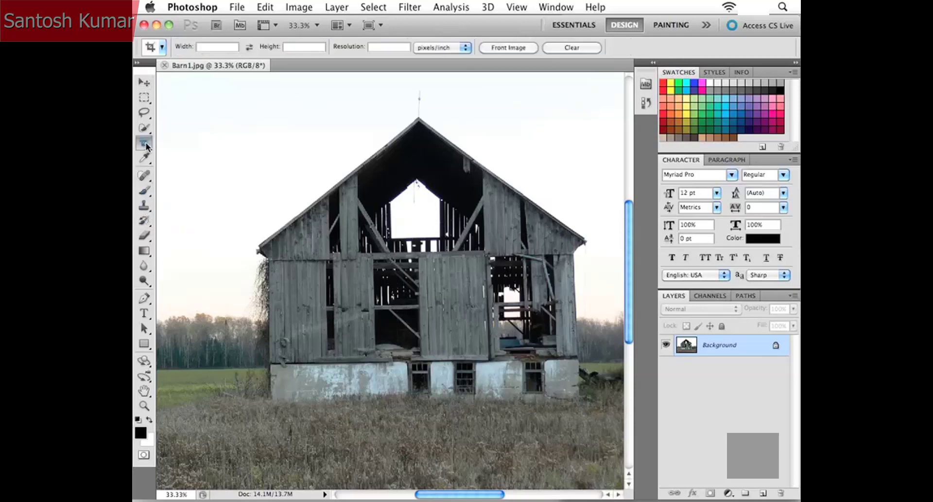
{"action": "left_click", "coordinate": [144, 83]}
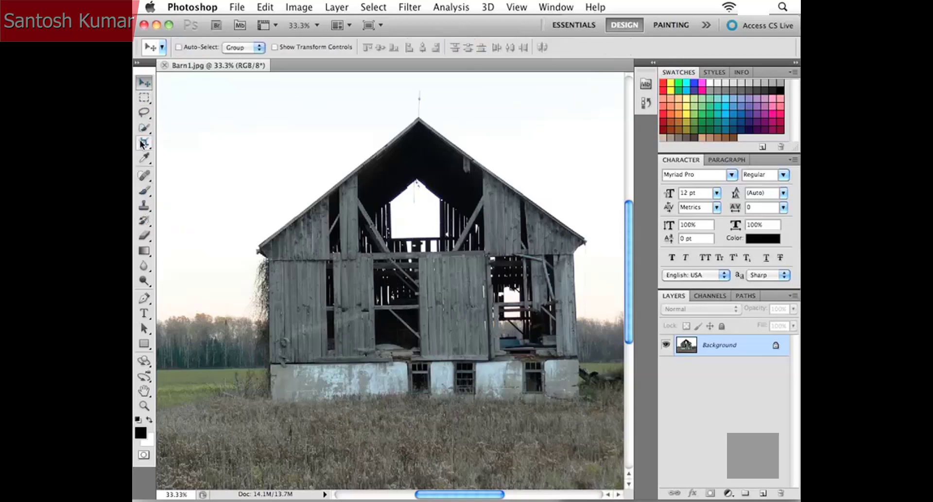
{"action": "left_click", "coordinate": [143, 147]}
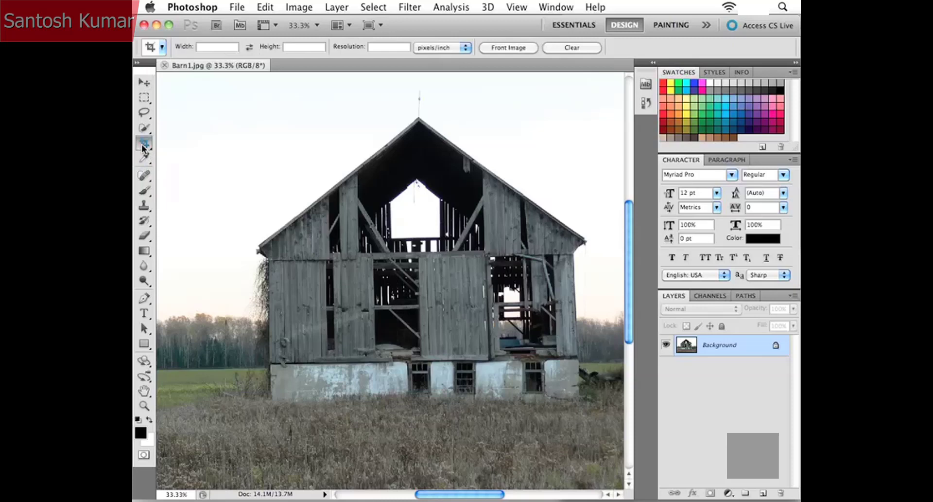
View the options of the Lasso, Rectangular Marquee, Quick Selection, Move and Eraser tools in turn, and return to the Move tool.
{"action": "left_click", "coordinate": [144, 113]}
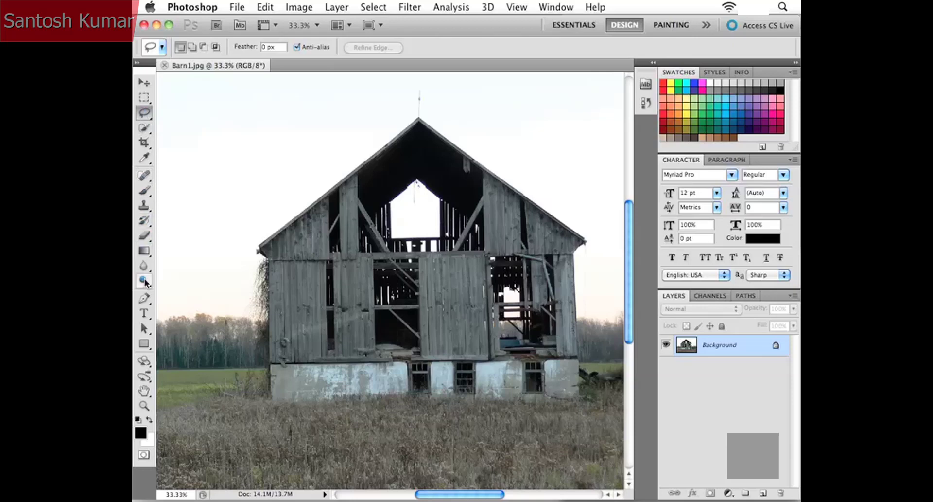
{"action": "left_click", "coordinate": [144, 114]}
{"action": "left_click", "coordinate": [144, 98]}
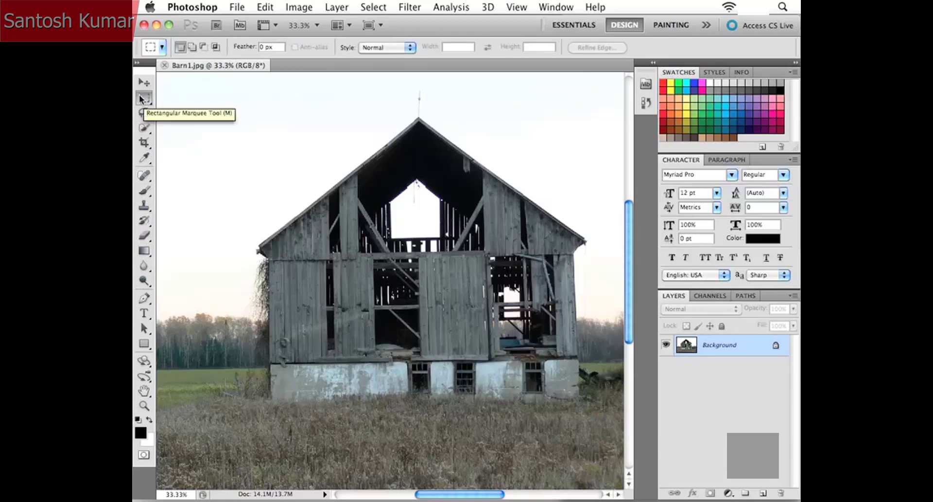
{"action": "left_click", "coordinate": [143, 129]}
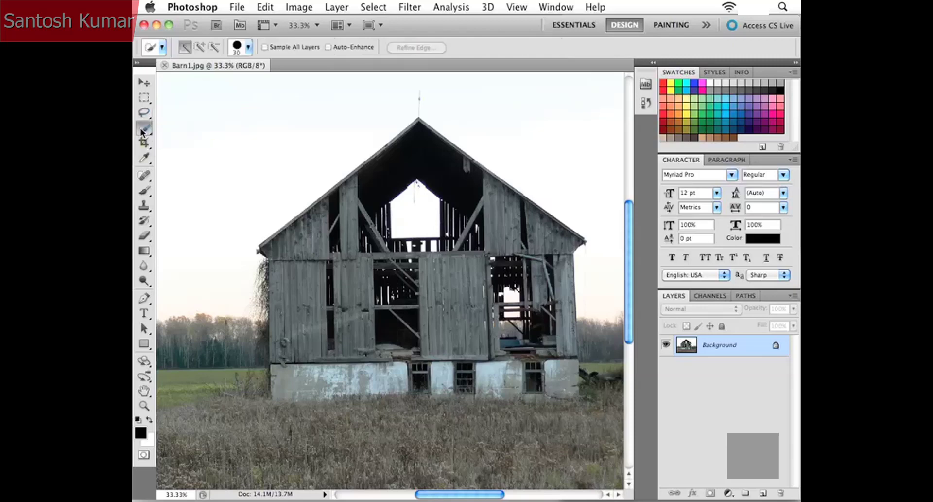
{"action": "left_click", "coordinate": [142, 83]}
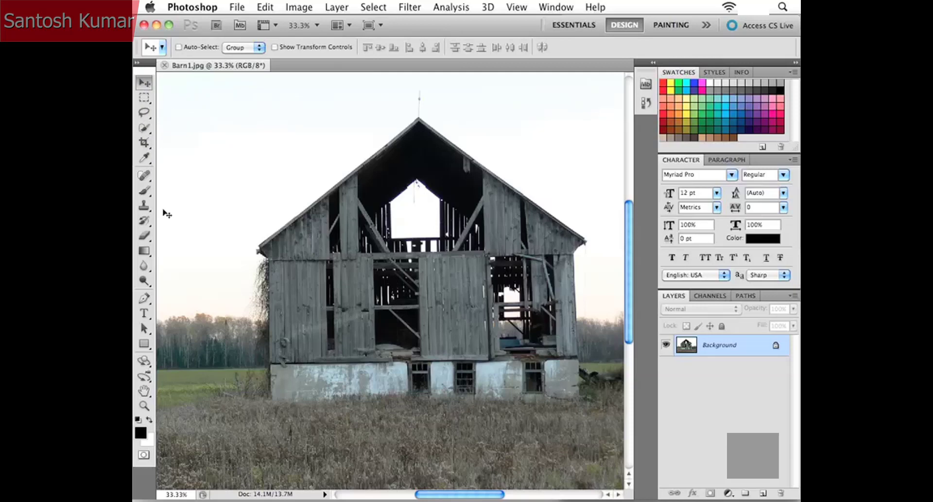
{"action": "left_click", "coordinate": [145, 236]}
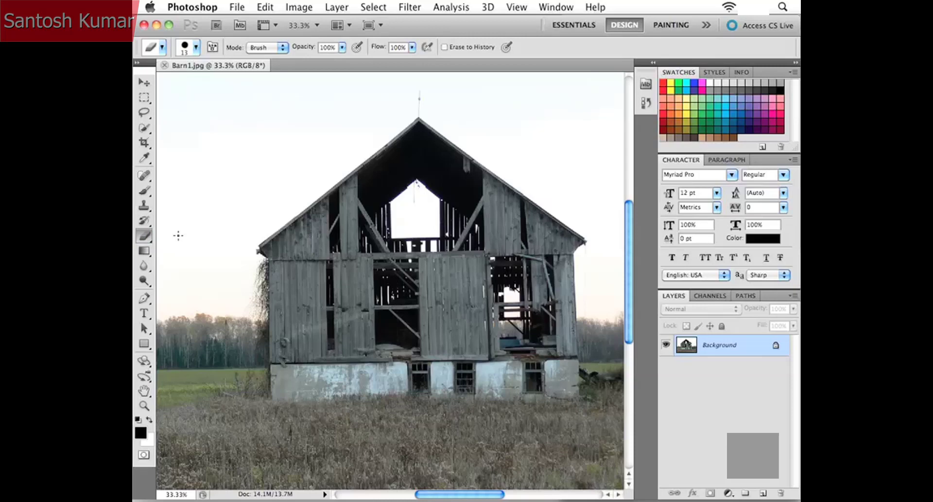
{"action": "key", "text": "v"}
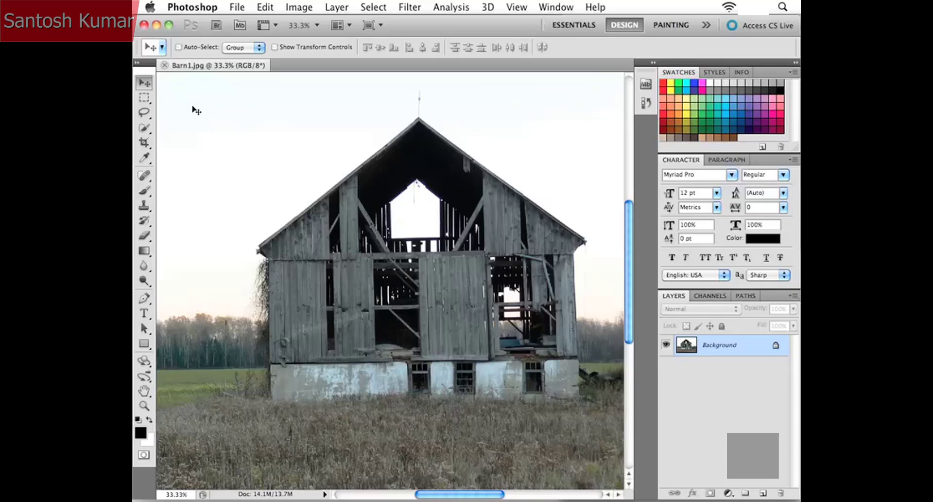
Review the hidden marquee tool variants and keep the Rectangular Marquee Tool selected.
{"action": "left_click", "coordinate": [143, 99]}
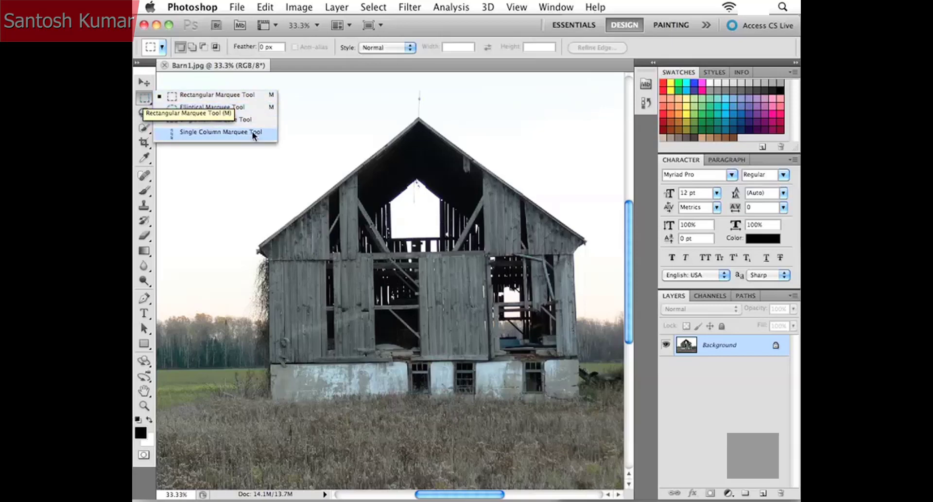
{"action": "left_click", "coordinate": [240, 96]}
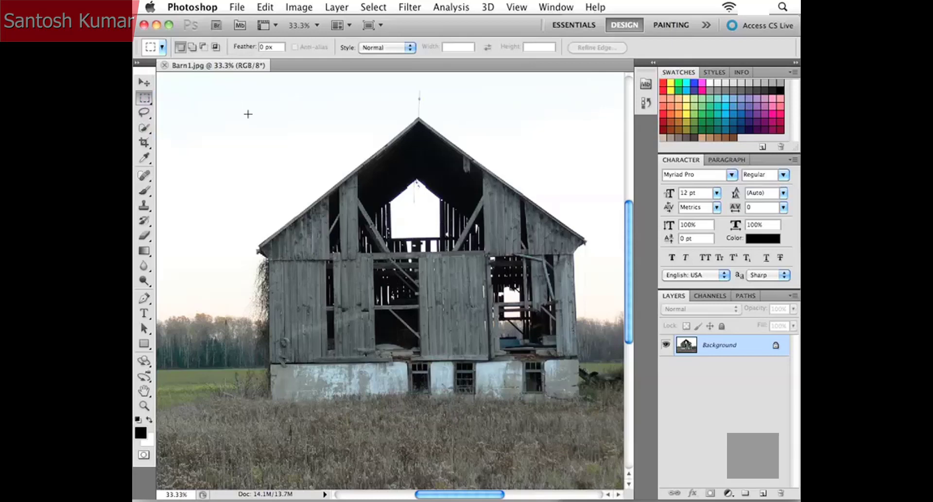
{"action": "left_click", "coordinate": [145, 100]}
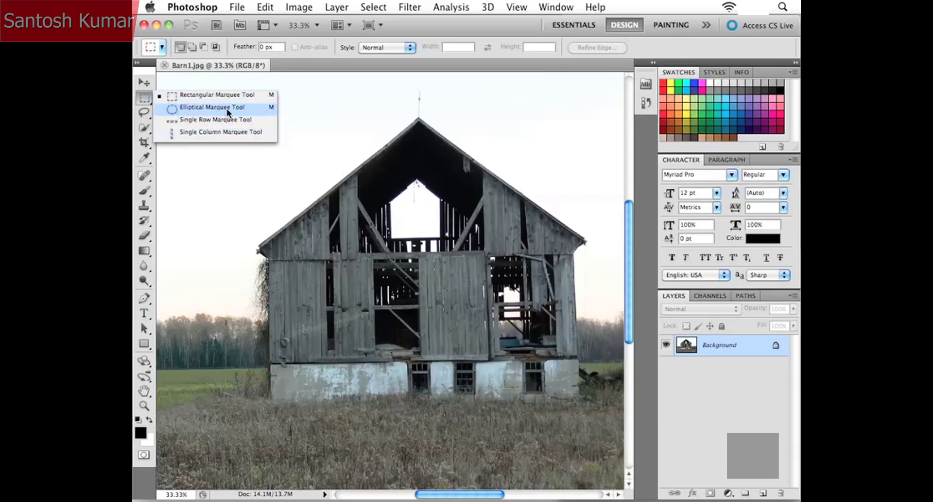
{"action": "left_click", "coordinate": [176, 96]}
Review the tools grouped with the Eyedropper and with the Spot Healing Brush.
{"action": "left_click", "coordinate": [146, 161]}
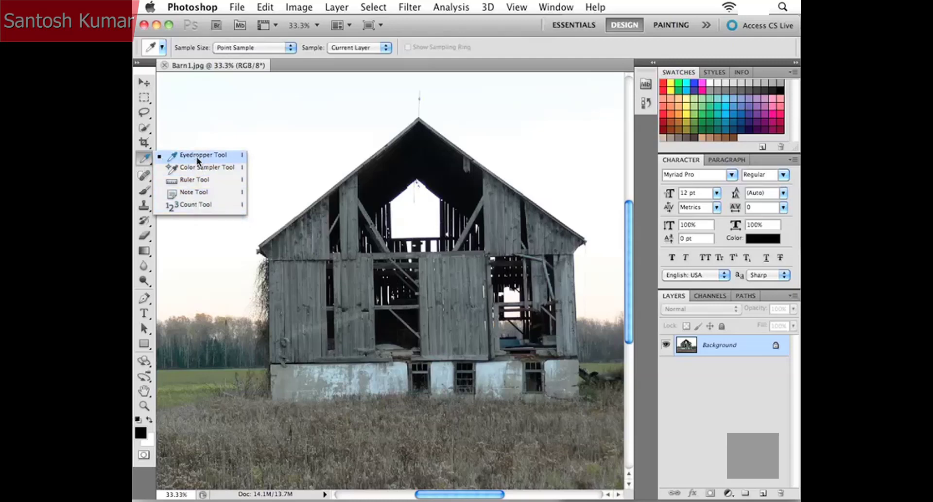
{"action": "left_click", "coordinate": [148, 161]}
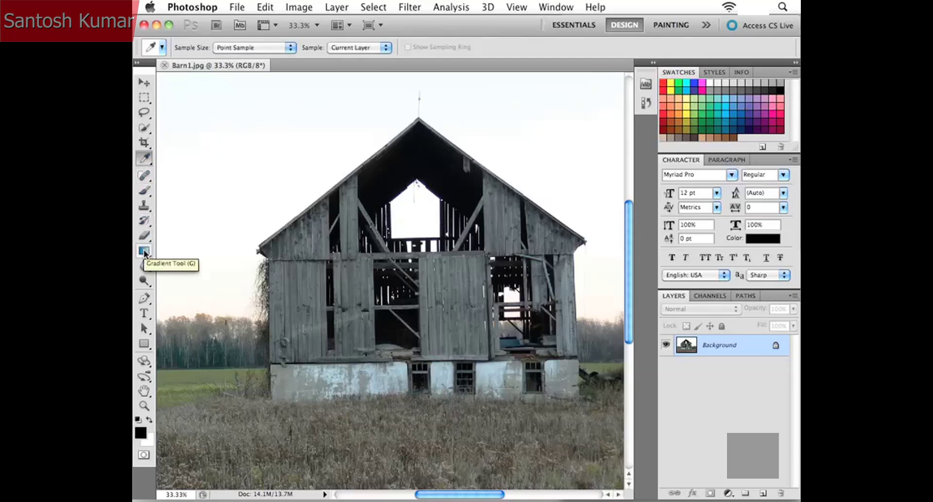
{"action": "left_click", "coordinate": [145, 179]}
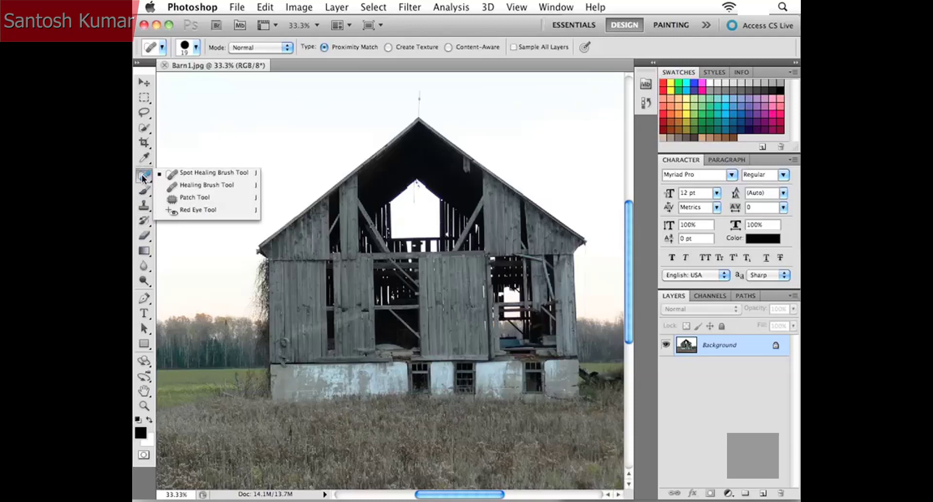
{"action": "left_click", "coordinate": [142, 178]}
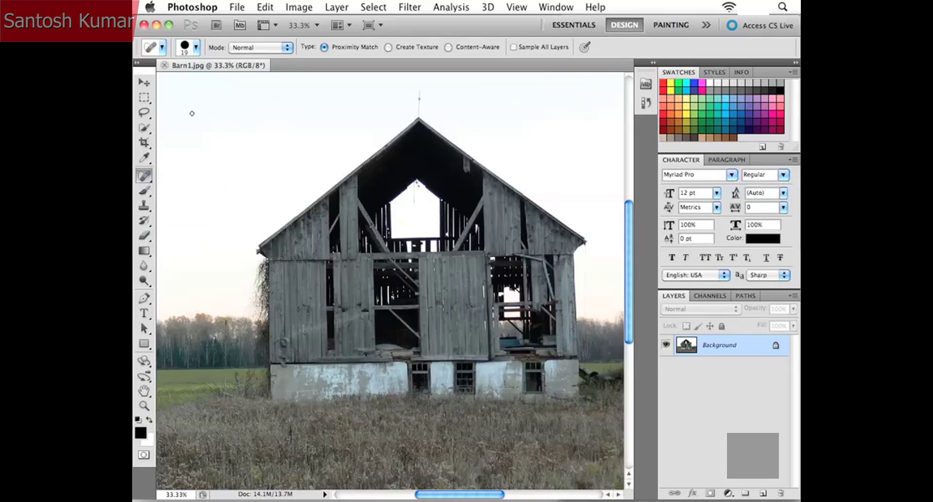
Review the lasso tool group and cycle through the Lasso, Polygonal Lasso and Magnetic Lasso tools, ending on the Lasso Tool.
{"action": "left_click", "coordinate": [150, 114]}
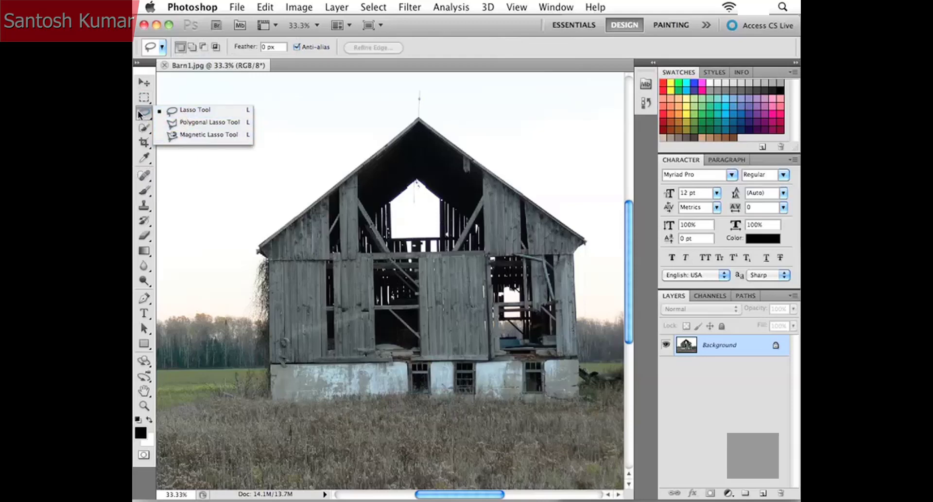
{"action": "left_click", "coordinate": [186, 113]}
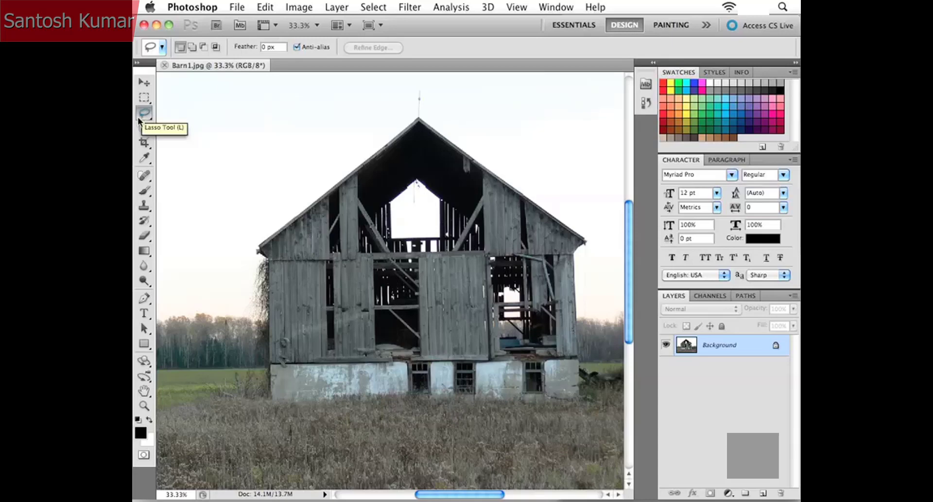
{"action": "left_click", "coordinate": [140, 119], "text": "alt"}
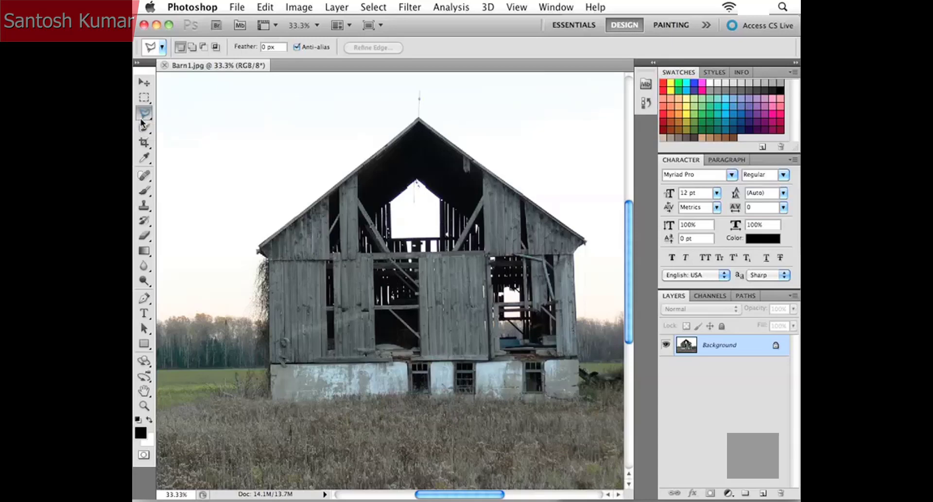
{"action": "left_click", "coordinate": [140, 119], "text": "alt"}
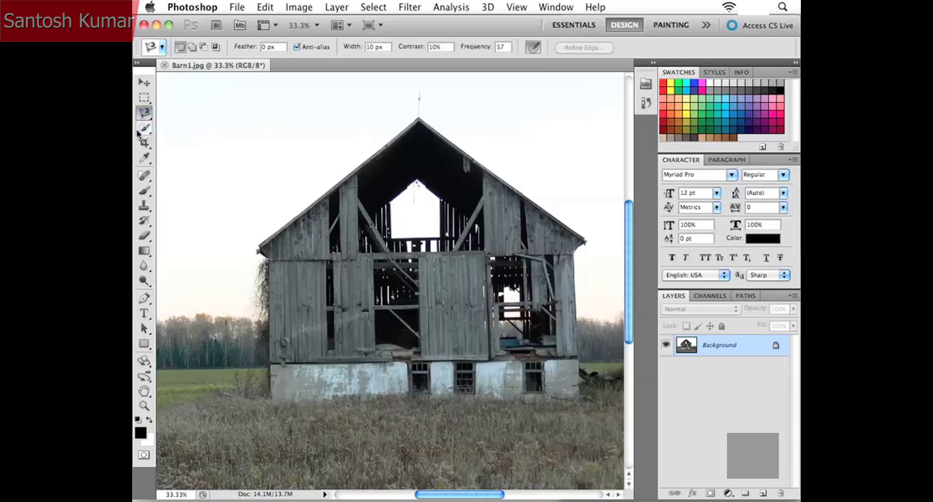
{"action": "left_click", "coordinate": [138, 118], "text": "alt"}
{"action": "left_click", "coordinate": [141, 121], "text": "alt"}
{"action": "left_click", "coordinate": [142, 120], "text": "alt"}
{"action": "left_click", "coordinate": [142, 120], "text": "alt"}
{"action": "left_click", "coordinate": [141, 121], "text": "alt"}
{"action": "left_click", "coordinate": [141, 120], "text": "alt"}
{"action": "left_click", "coordinate": [143, 120], "text": "alt"}
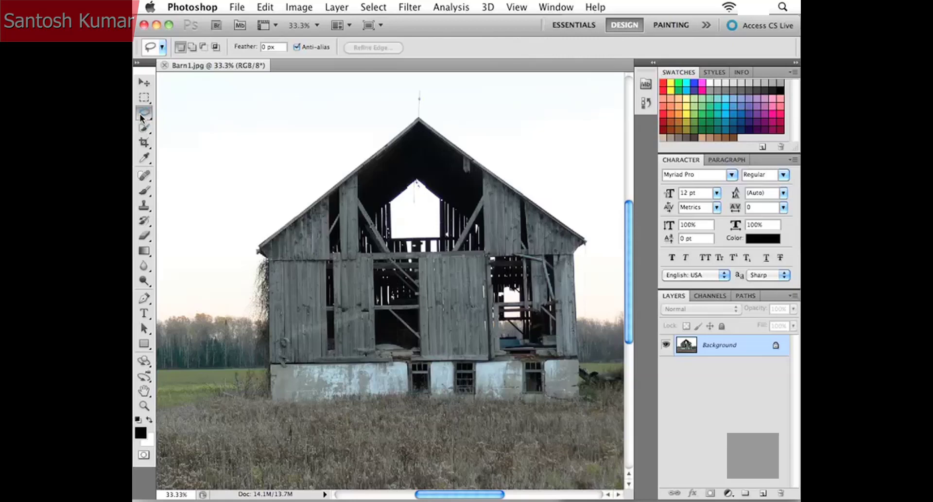
Cycle through the tools grouped with the Crop tool, ending on Crop, and return to the Move tool.
{"action": "left_click", "coordinate": [142, 146], "text": "alt"}
{"action": "left_click", "coordinate": [141, 146], "text": "alt"}
{"action": "left_click", "coordinate": [141, 147], "text": "alt"}
{"action": "left_click", "coordinate": [141, 147], "text": "alt"}
{"action": "left_click", "coordinate": [141, 147], "text": "alt"}
{"action": "left_click", "coordinate": [141, 147], "text": "alt"}
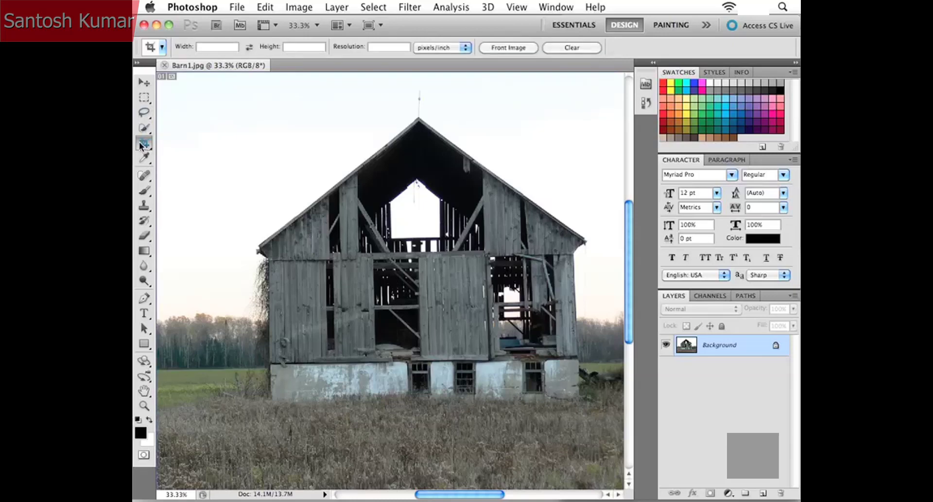
{"action": "left_click", "coordinate": [144, 83]}
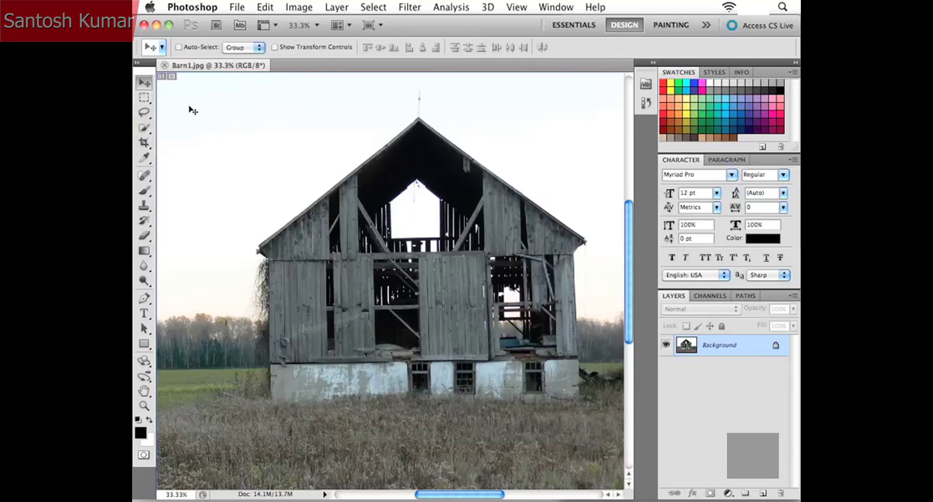
Switch to the Crop tool and back to the Move tool.
{"action": "left_click", "coordinate": [143, 142]}
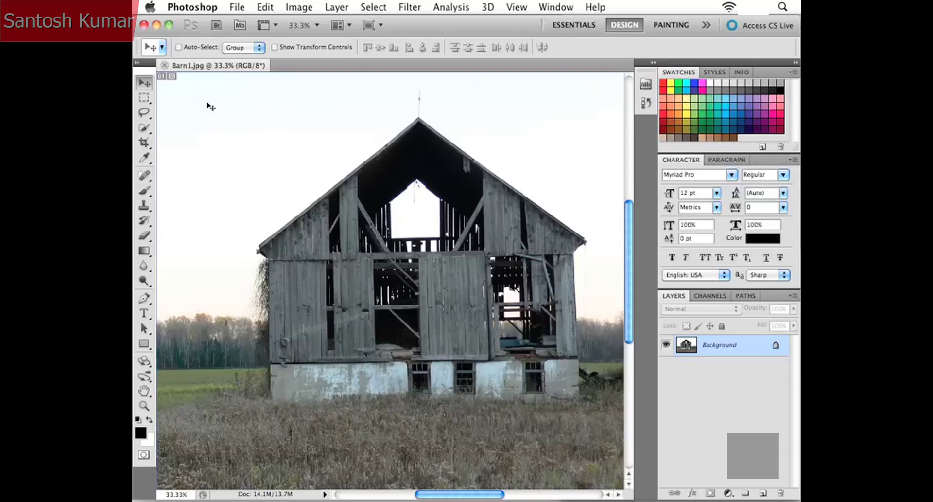
{"action": "key", "text": "c"}
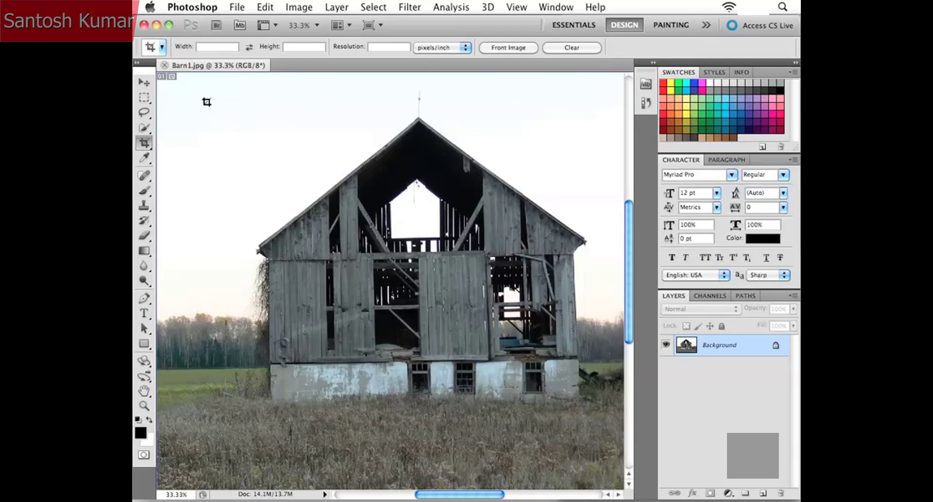
{"action": "key", "text": "v"}
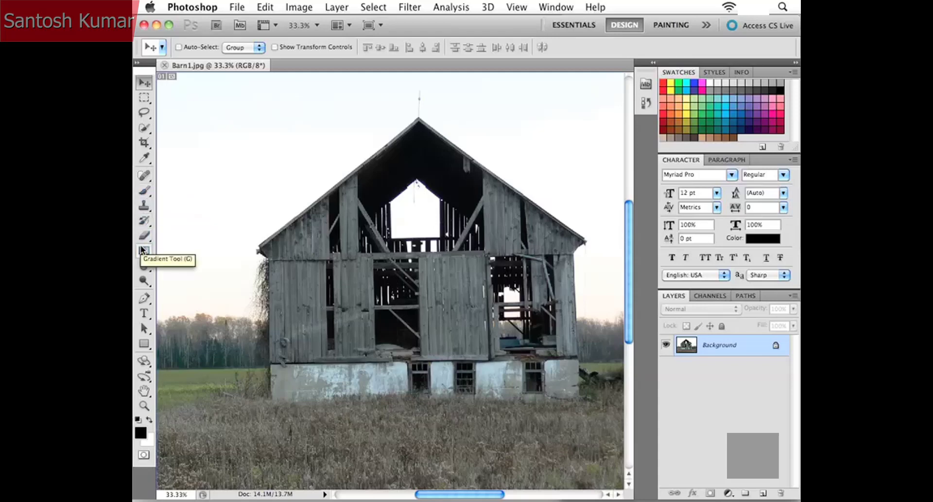
Switch through the Rectangular Marquee, Lasso, Hand, Zoom and Pen tools in turn, and return to the Move tool.
{"action": "key", "text": "m"}
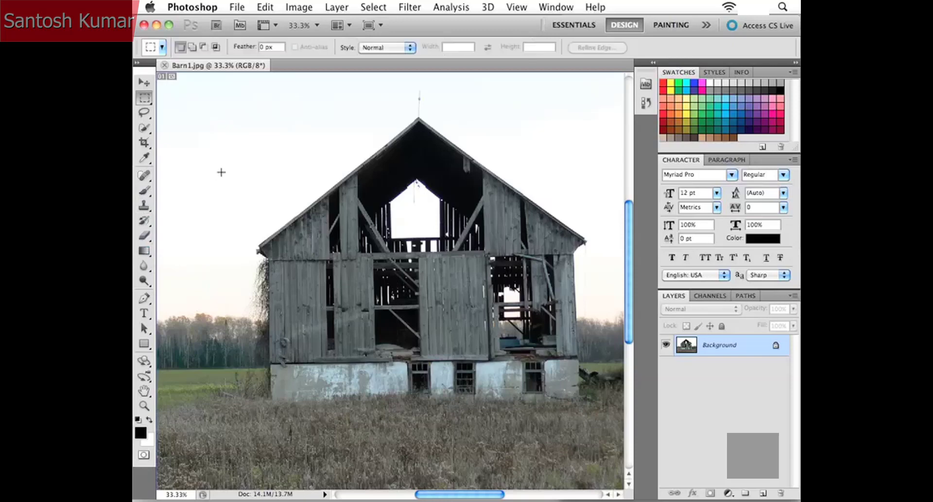
{"action": "key", "text": "l"}
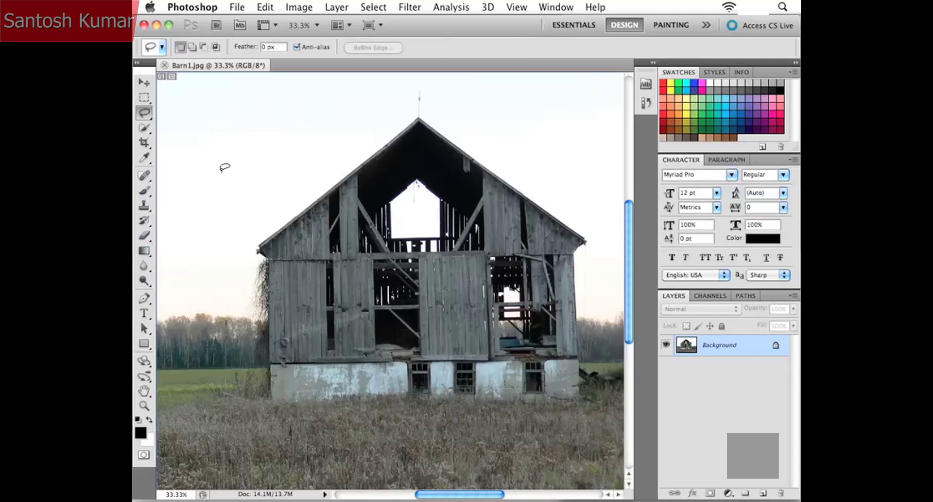
{"action": "key", "text": "h"}
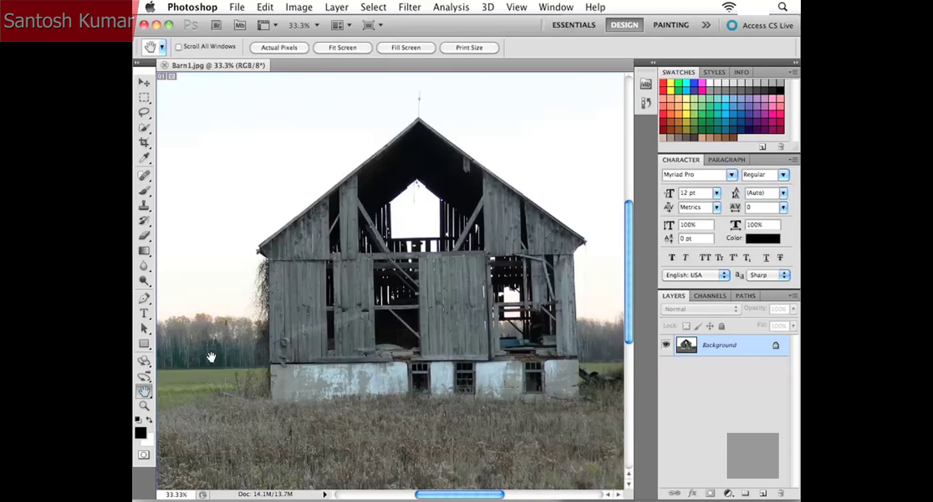
{"action": "key", "text": "z"}
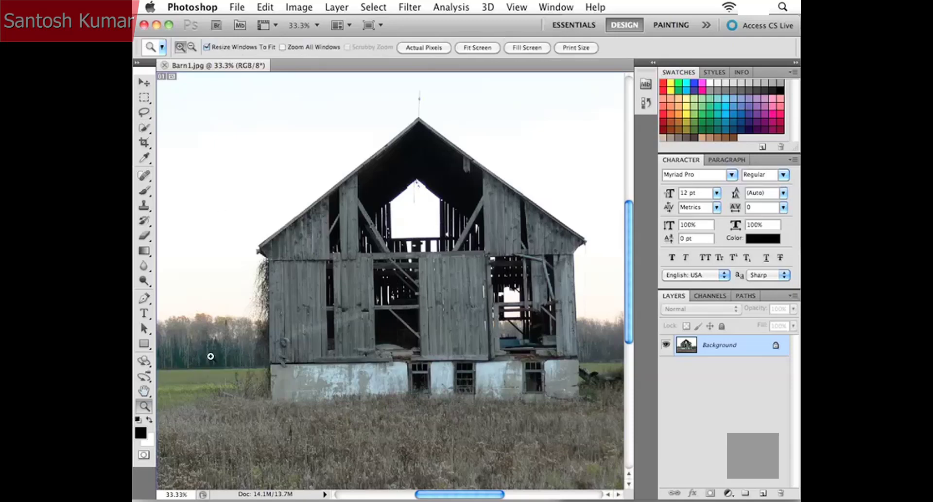
{"action": "key", "text": "p"}
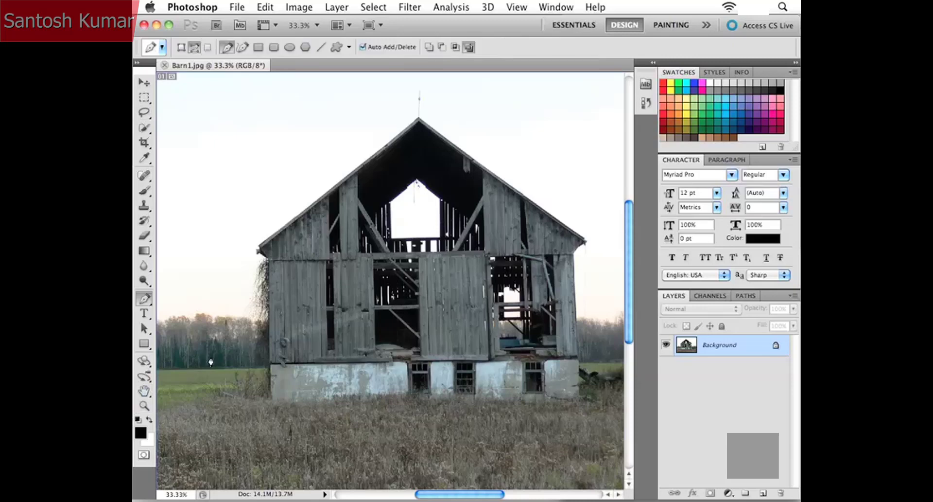
{"action": "key", "text": "v"}
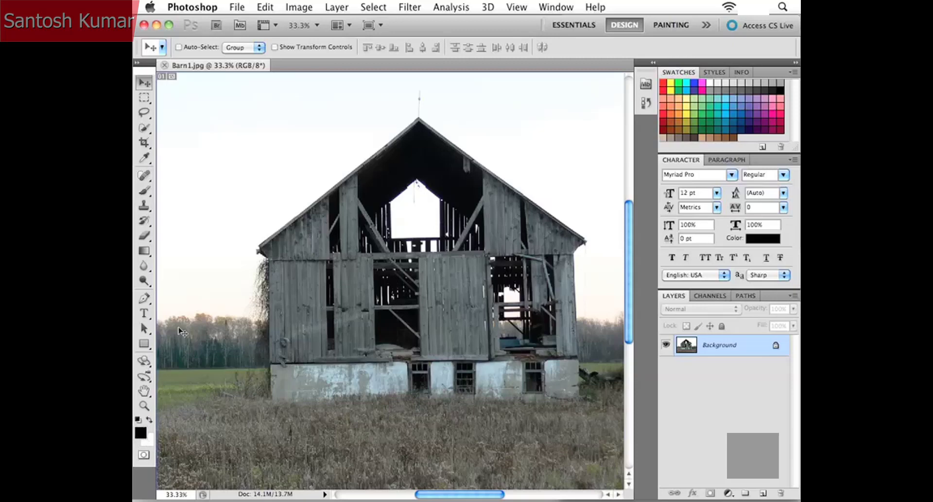
Display the toolbox in two columns and restore it to a single column.
{"action": "left_click", "coordinate": [137, 64]}
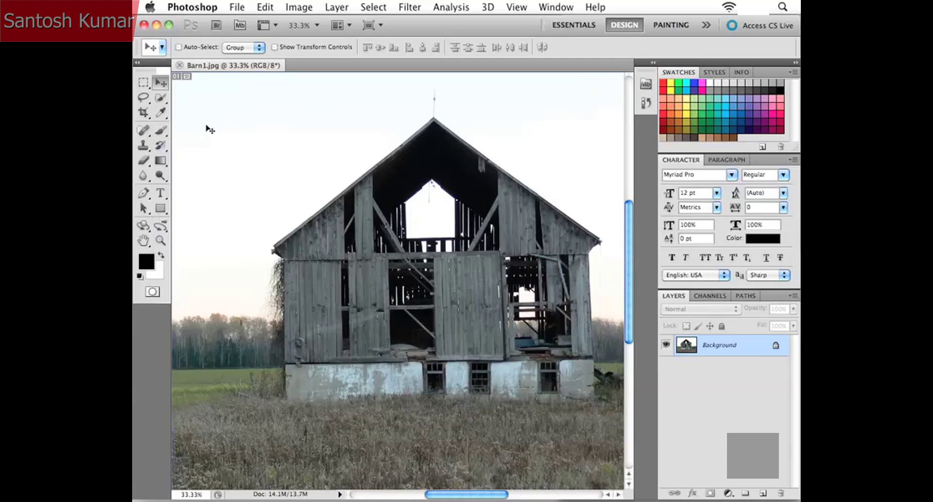
{"action": "left_click", "coordinate": [138, 63]}
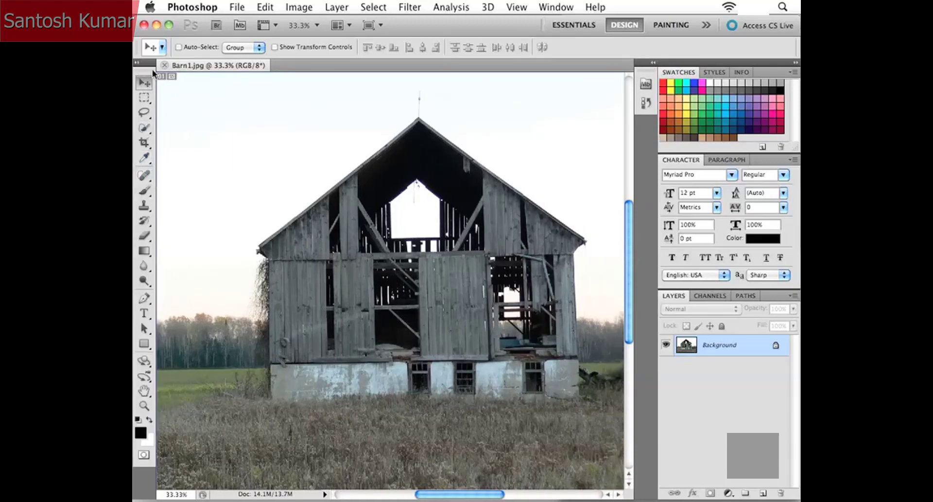
Toggle the toolbox between its two-column and single-column layouts twice, ending on the single column.
{"action": "left_click", "coordinate": [137, 65]}
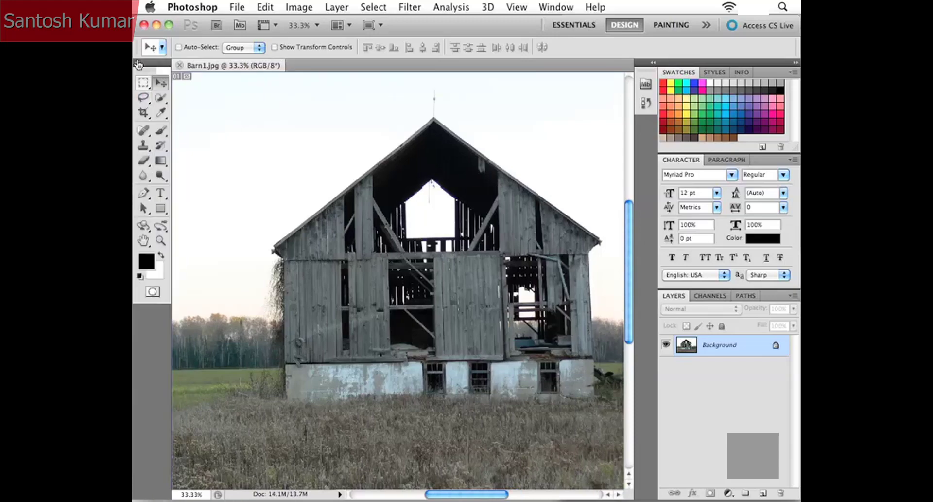
{"action": "left_click", "coordinate": [138, 65]}
{"action": "left_click", "coordinate": [137, 65]}
{"action": "left_click", "coordinate": [138, 65]}
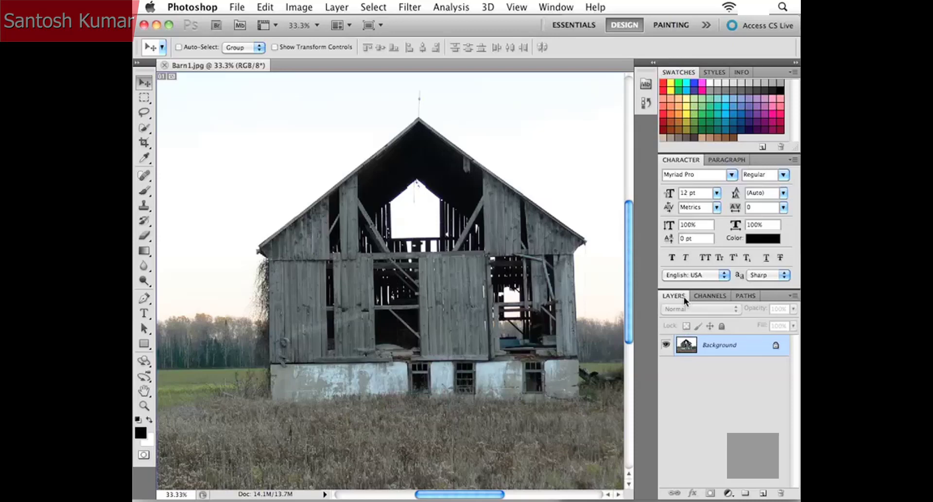
View the Channels and Paths panels grouped with Layers, going through the group twice and returning to Layers.
{"action": "left_click", "coordinate": [712, 295]}
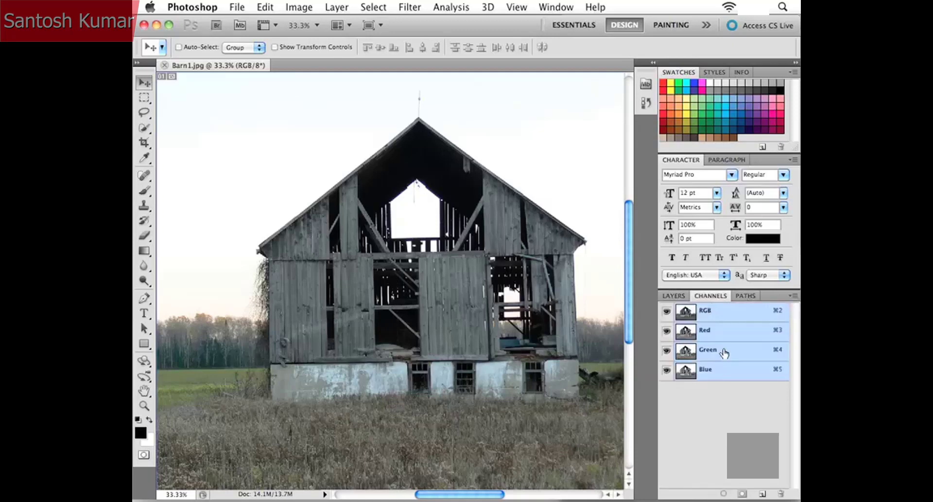
{"action": "left_click", "coordinate": [745, 294]}
{"action": "left_click", "coordinate": [710, 295]}
{"action": "left_click", "coordinate": [678, 296]}
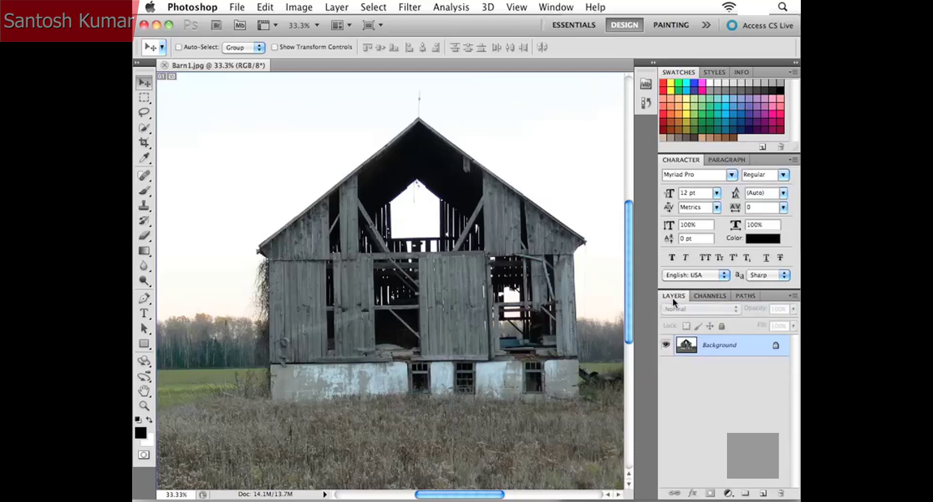
{"action": "left_click", "coordinate": [701, 296]}
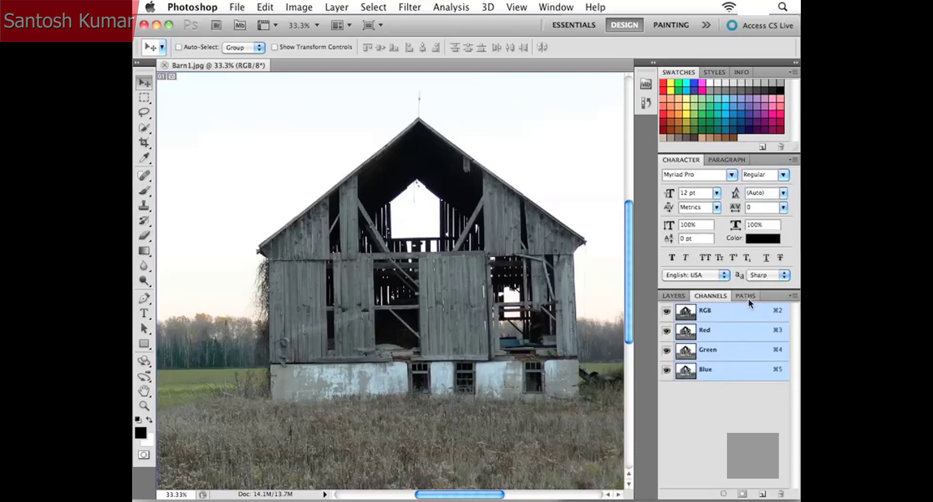
{"action": "left_click", "coordinate": [747, 294]}
{"action": "left_click", "coordinate": [701, 296]}
{"action": "left_click", "coordinate": [675, 296]}
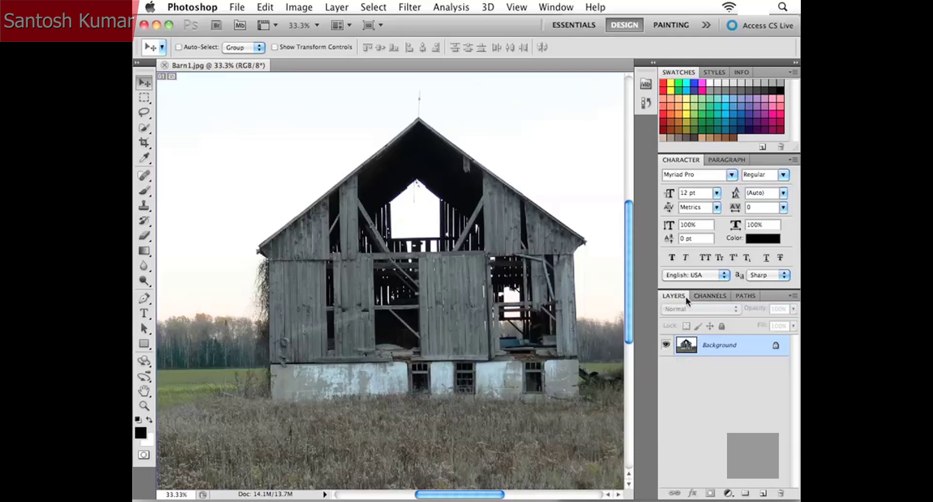
View the Paragraph, Styles and Info panels, returning their groups to Character and Swatches.
{"action": "left_click", "coordinate": [719, 159]}
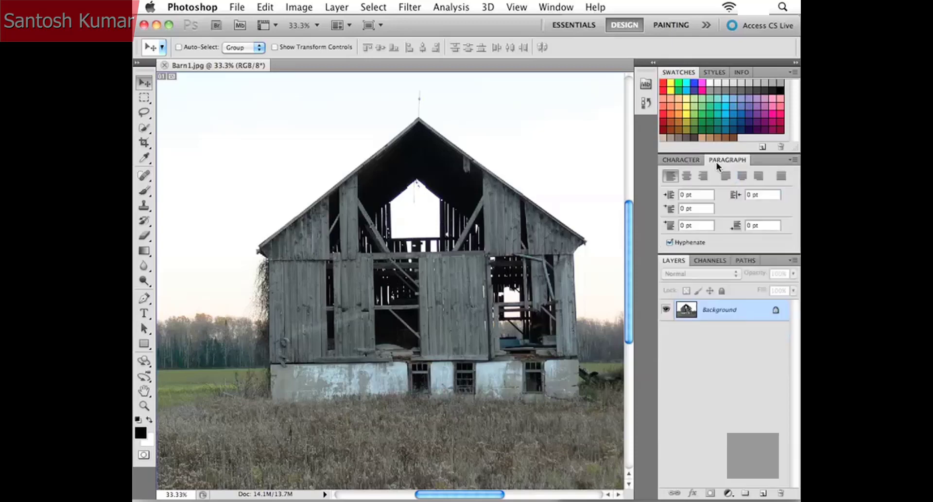
{"action": "left_click", "coordinate": [678, 160]}
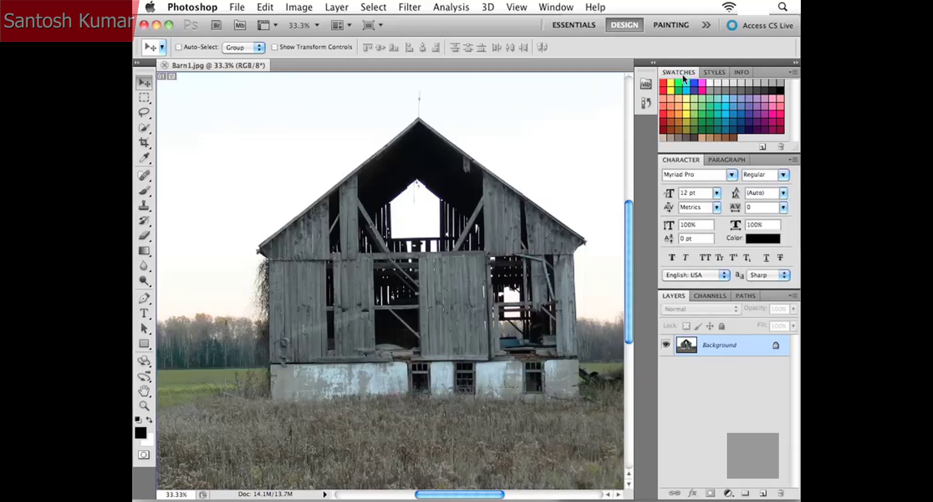
{"action": "left_click", "coordinate": [716, 71]}
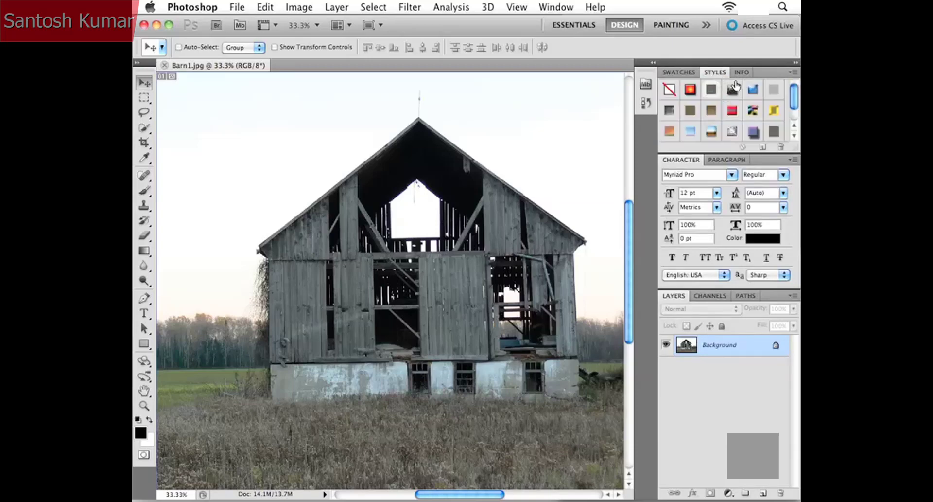
{"action": "left_click", "coordinate": [738, 73]}
{"action": "left_click", "coordinate": [715, 72]}
{"action": "left_click", "coordinate": [679, 72]}
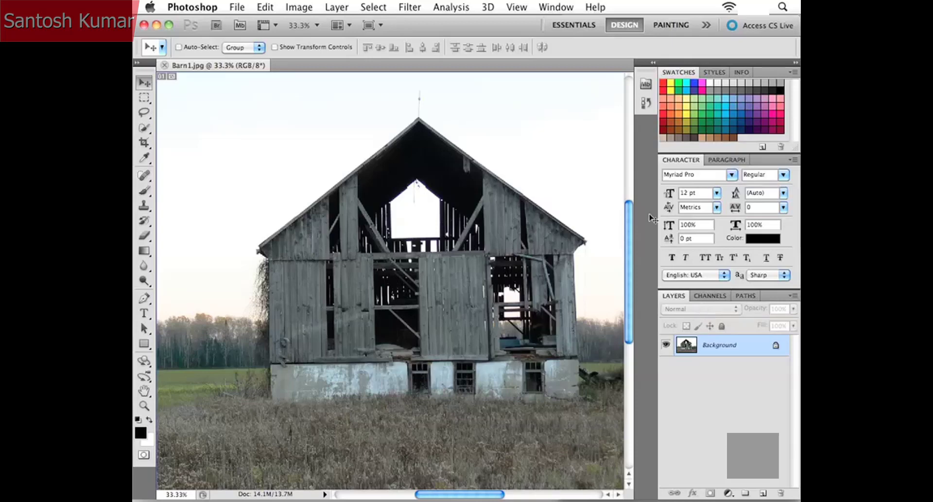
Look over the list of available panels, bring up the Info panel from it, and return to Swatches.
{"action": "left_click", "coordinate": [550, 7]}
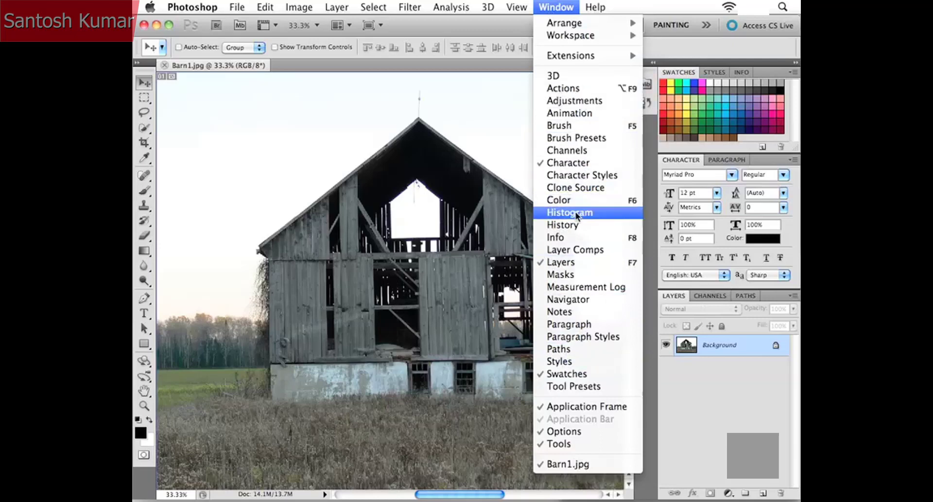
{"action": "left_click", "coordinate": [708, 400]}
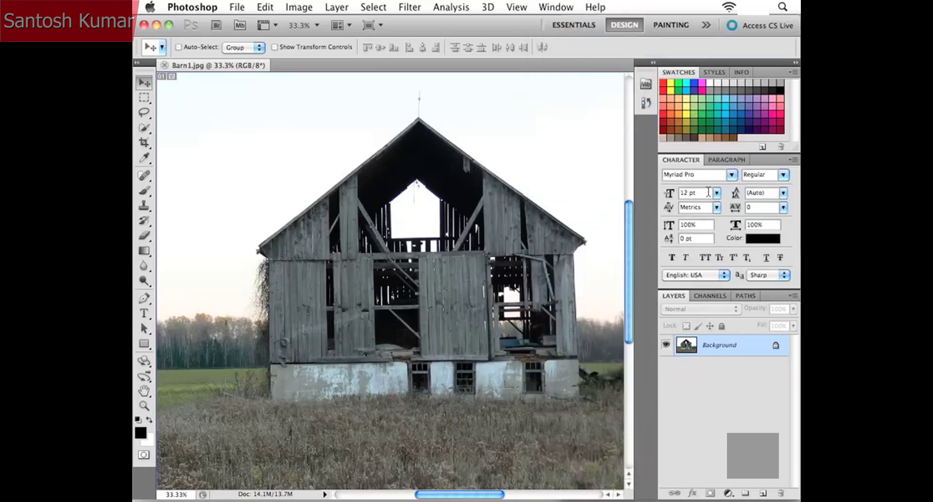
{"action": "left_click", "coordinate": [557, 7]}
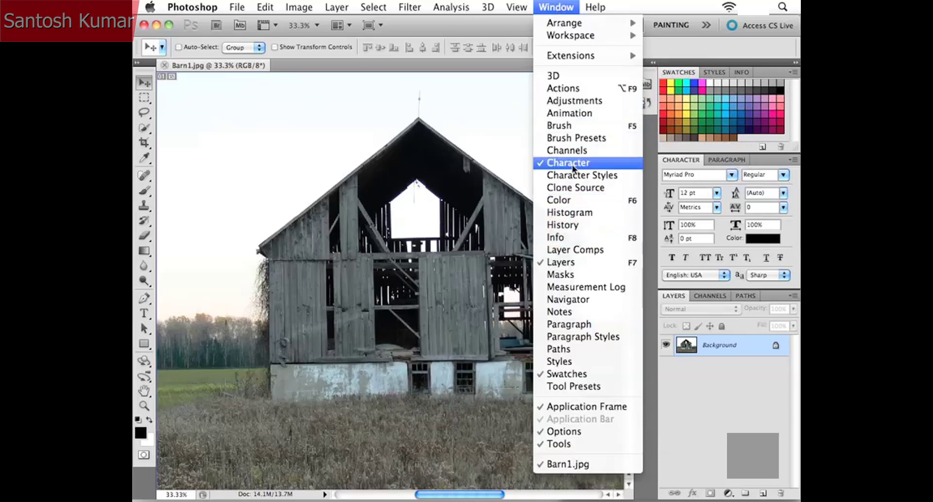
{"action": "left_click", "coordinate": [576, 237]}
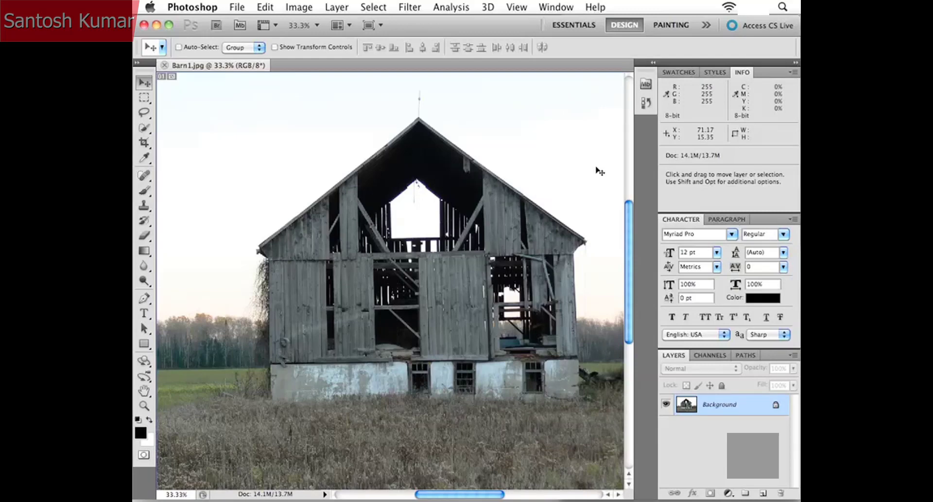
{"action": "left_click", "coordinate": [679, 73]}
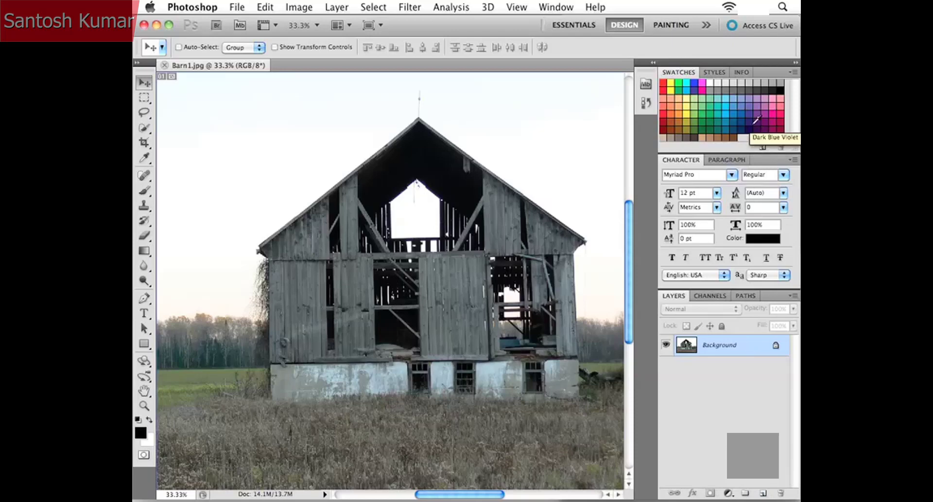
Examine the panel-specific options offered for Swatches and Character without choosing any.
{"action": "left_click", "coordinate": [792, 72]}
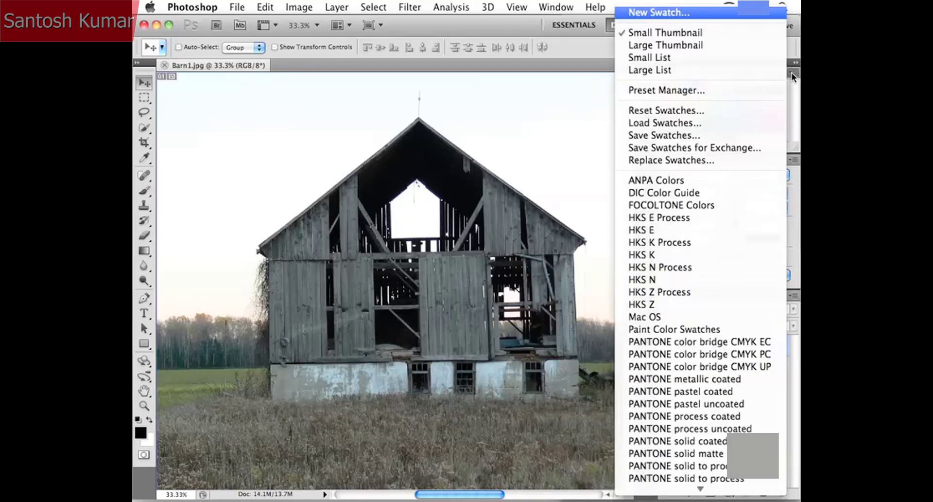
{"action": "left_click", "coordinate": [791, 72]}
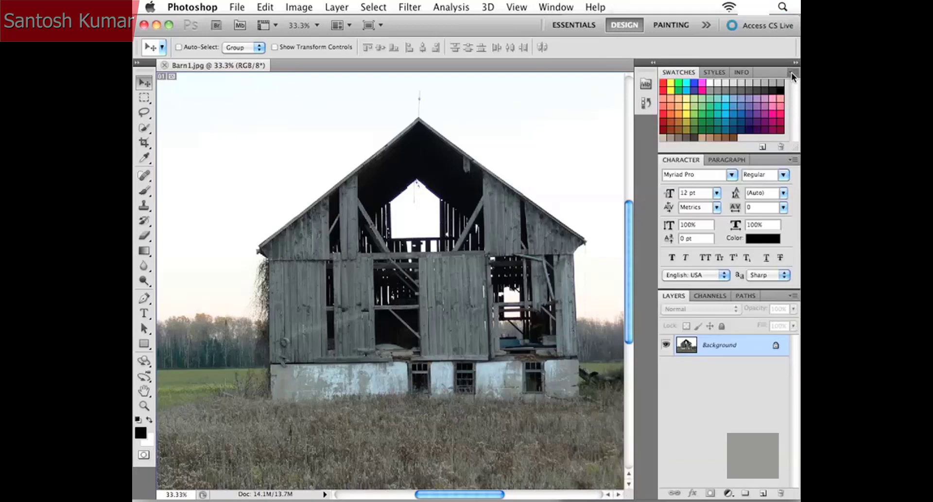
{"action": "left_click", "coordinate": [791, 72]}
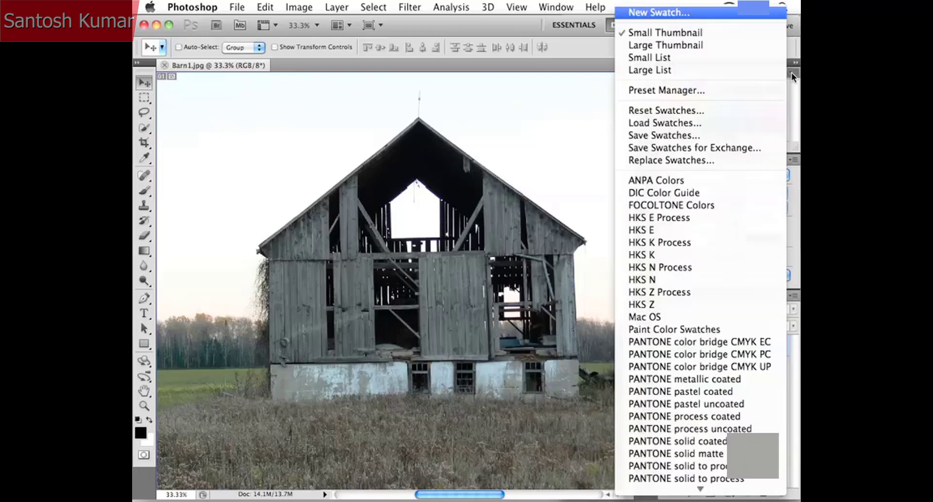
{"action": "left_click", "coordinate": [791, 72]}
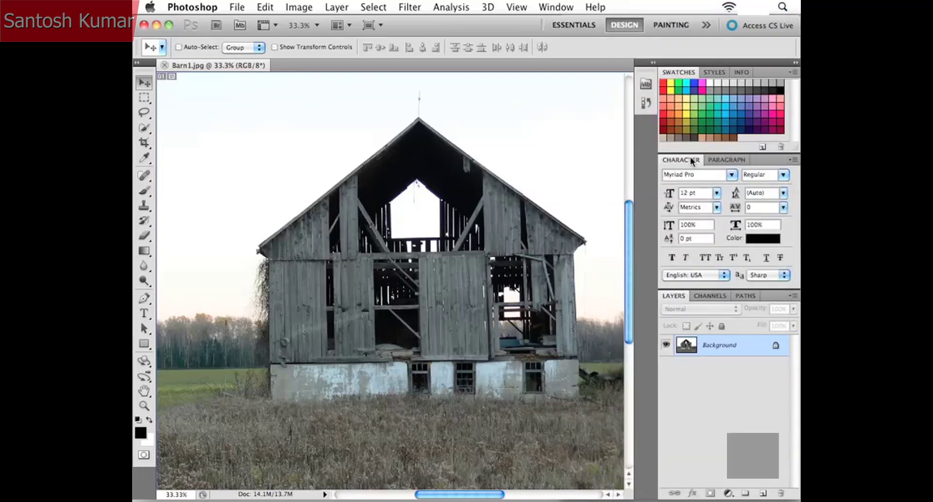
{"action": "left_click", "coordinate": [793, 160]}
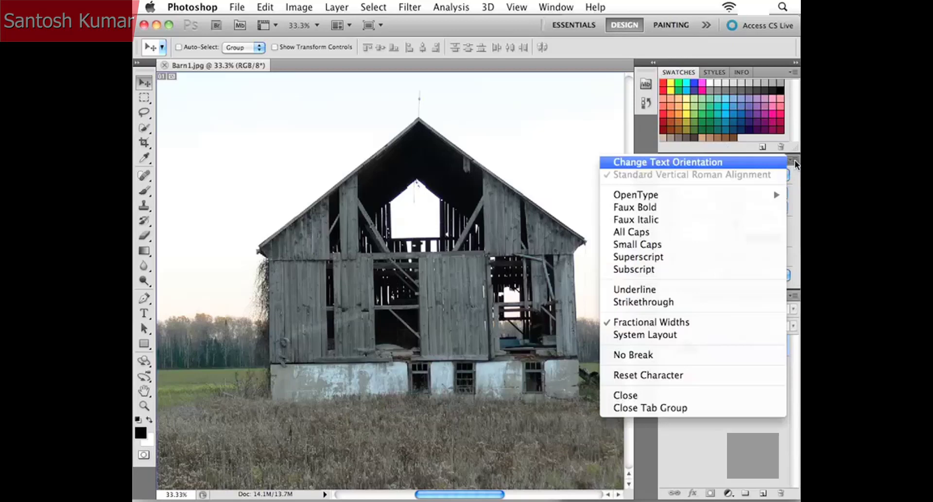
{"action": "left_click", "coordinate": [795, 164]}
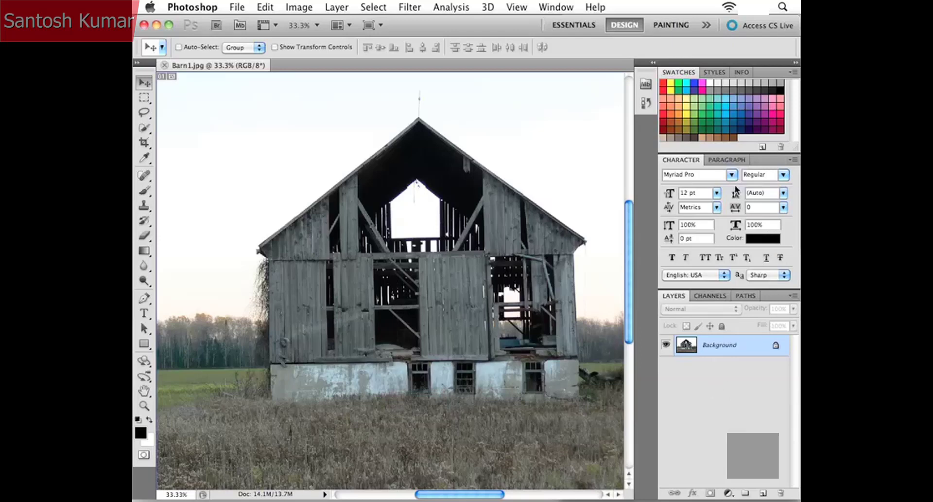
Switch between Character and Paragraph, and close both panels, starting with Paragraph.
{"action": "left_click", "coordinate": [718, 161]}
{"action": "left_click", "coordinate": [685, 163]}
{"action": "left_click", "coordinate": [717, 162]}
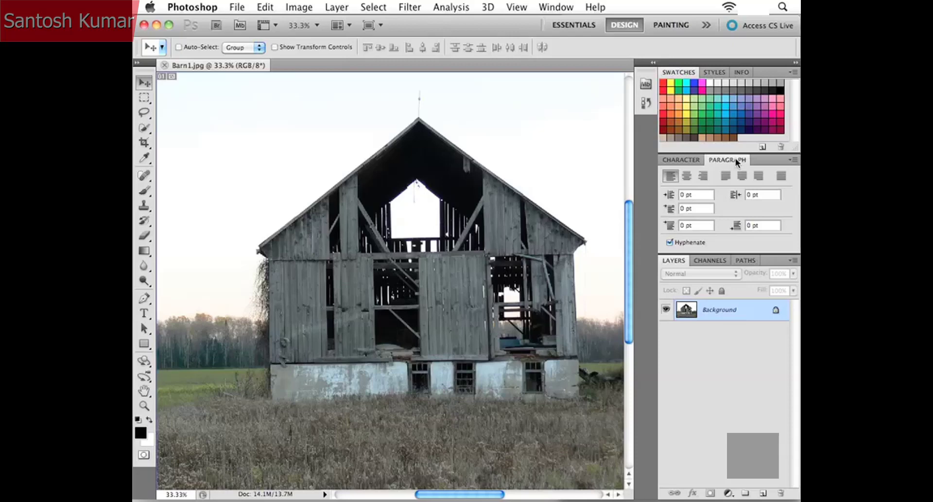
{"action": "right_click", "coordinate": [736, 158]}
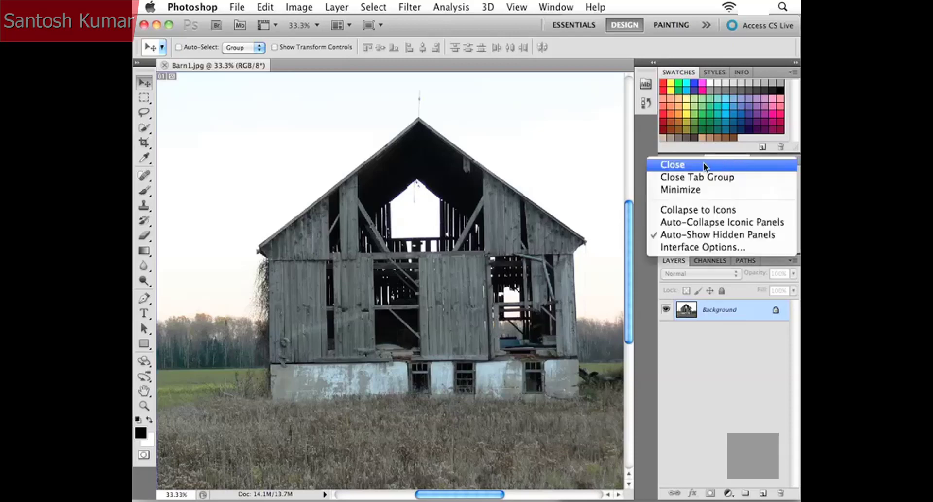
{"action": "left_click", "coordinate": [675, 165]}
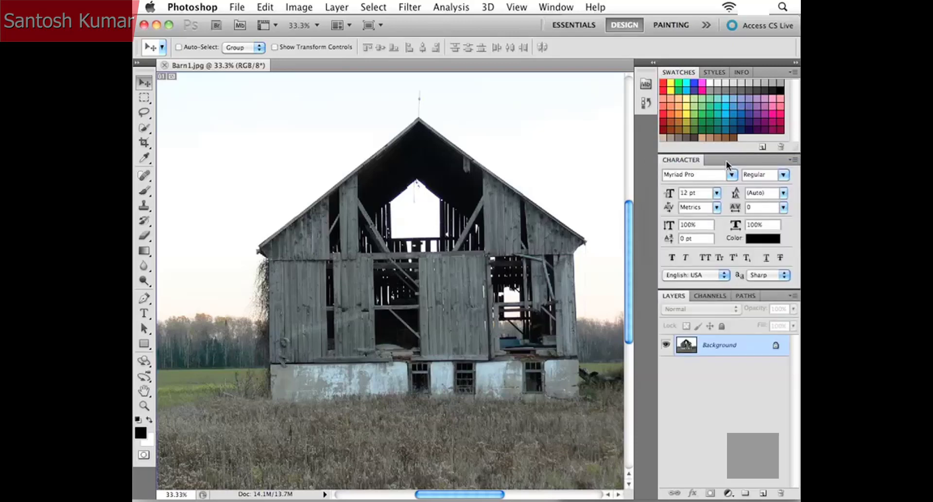
{"action": "right_click", "coordinate": [680, 160]}
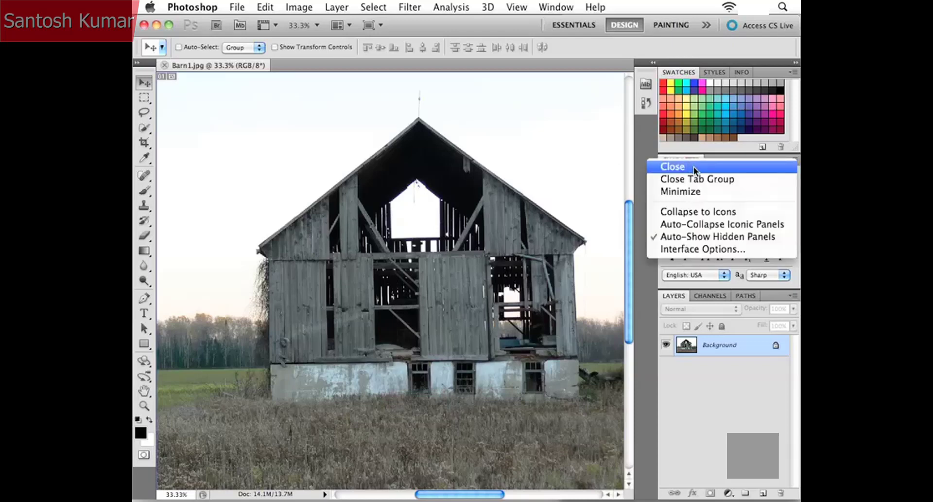
{"action": "left_click", "coordinate": [693, 166]}
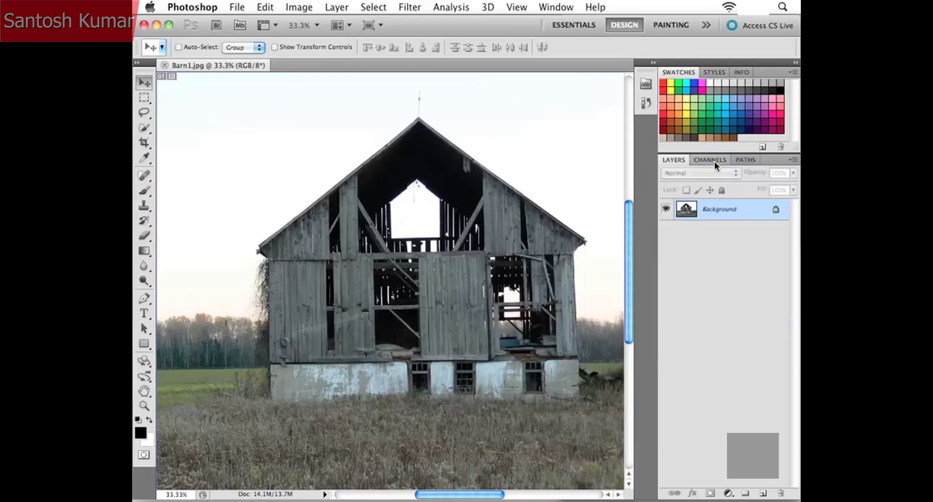
Reopen the Paragraph panel and close it again.
{"action": "left_click", "coordinate": [548, 8]}
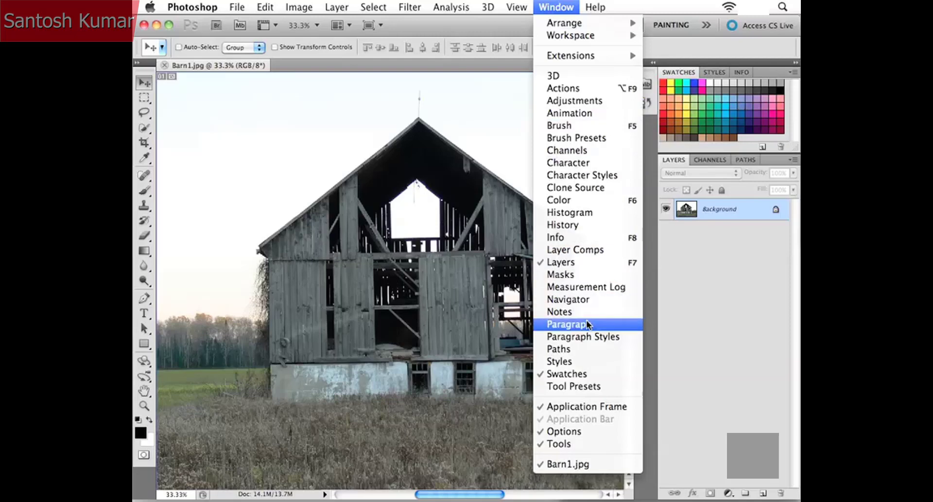
{"action": "left_click", "coordinate": [604, 322]}
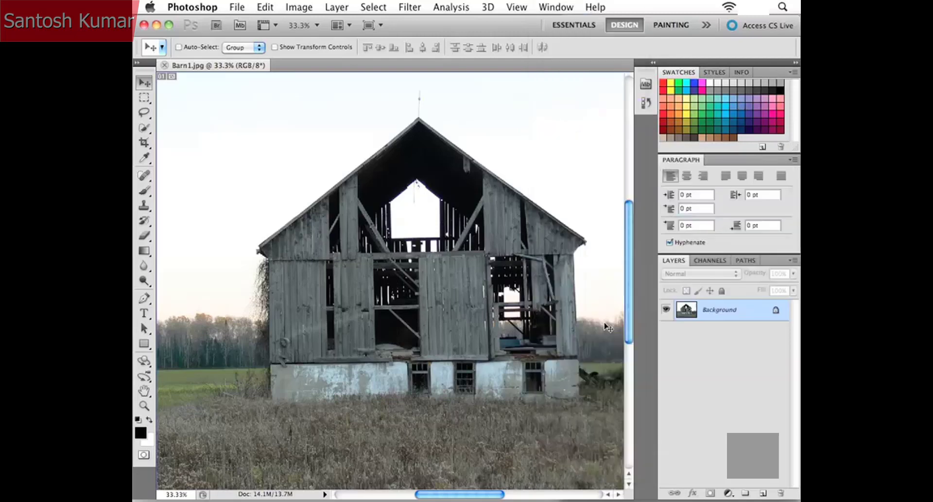
{"action": "right_click", "coordinate": [687, 157]}
{"action": "left_click", "coordinate": [687, 163]}
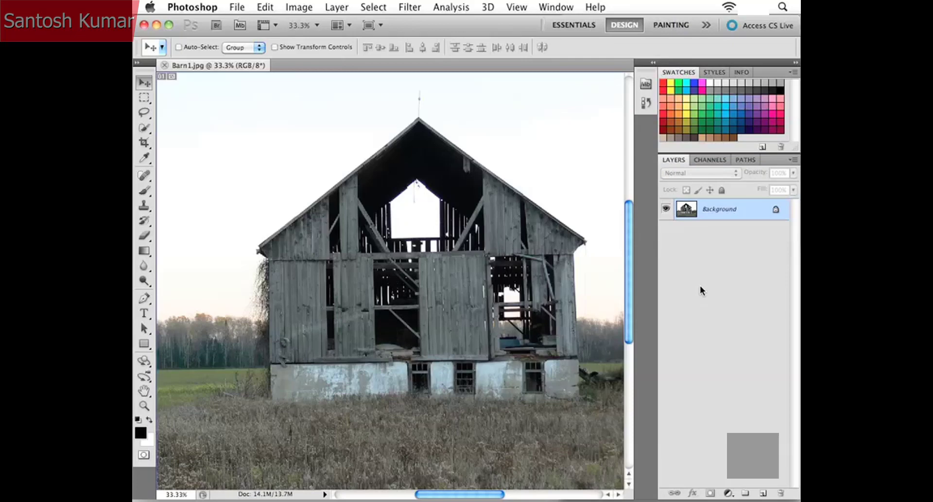
Collapse the panel dock to icons, and open and close the Layers panel from its icon.
{"action": "left_click", "coordinate": [795, 66]}
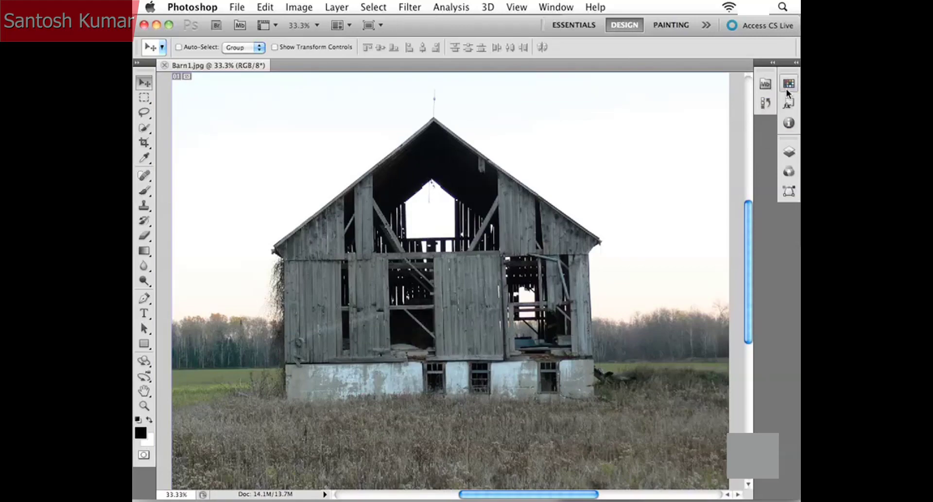
{"action": "left_click", "coordinate": [788, 154]}
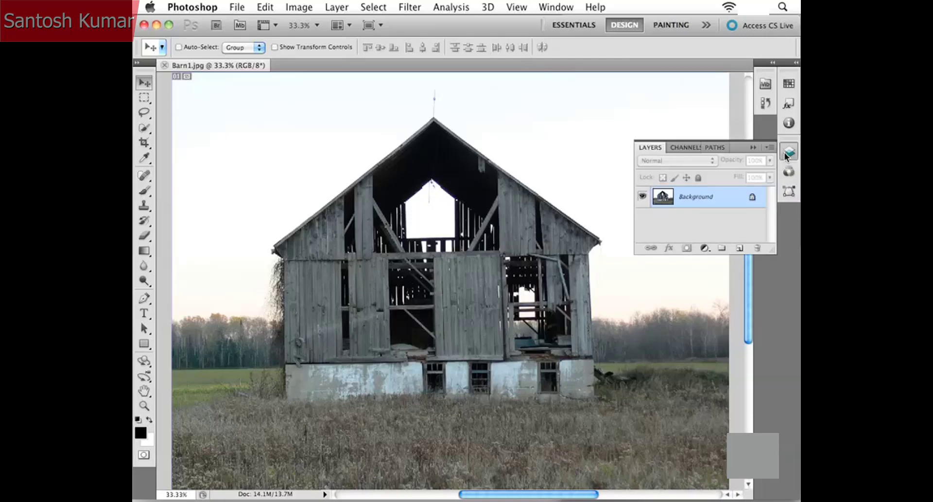
{"action": "left_click", "coordinate": [788, 153]}
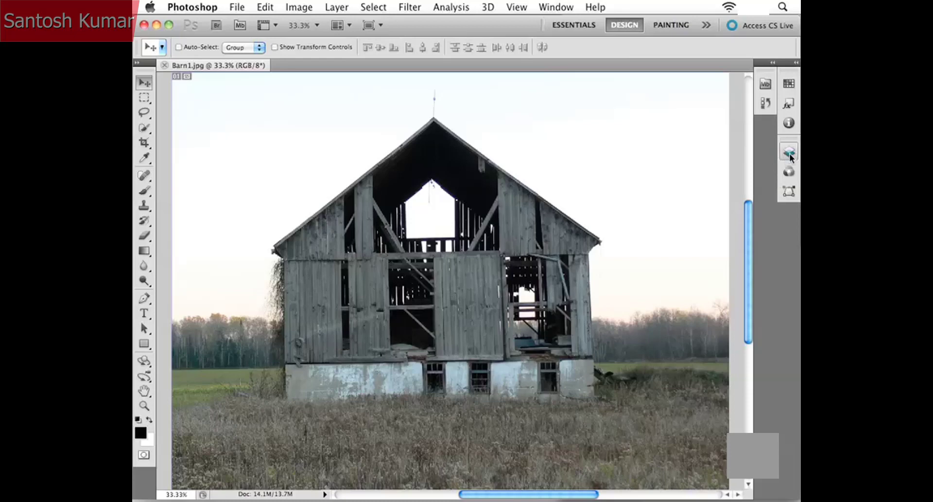
Expand the panel dock, collapse it to icons again, and widen the icon column to display the panel names.
{"action": "left_click", "coordinate": [794, 64]}
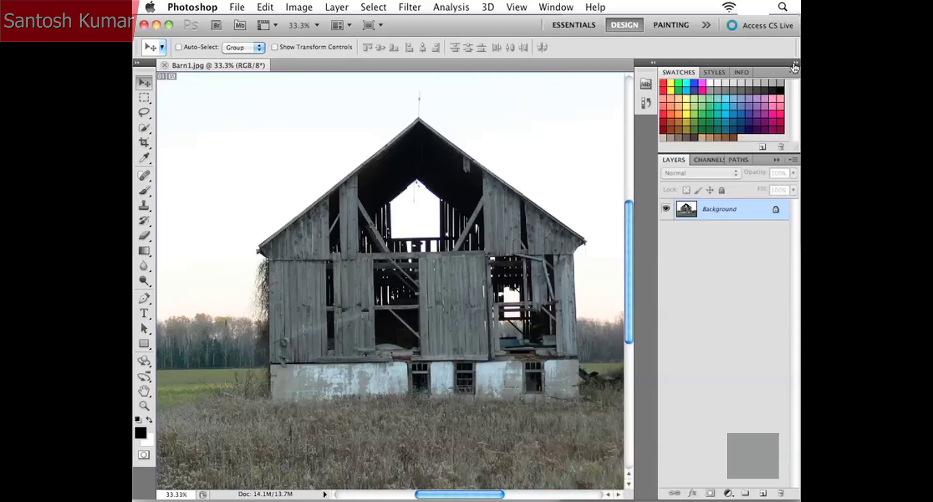
{"action": "left_click", "coordinate": [794, 64]}
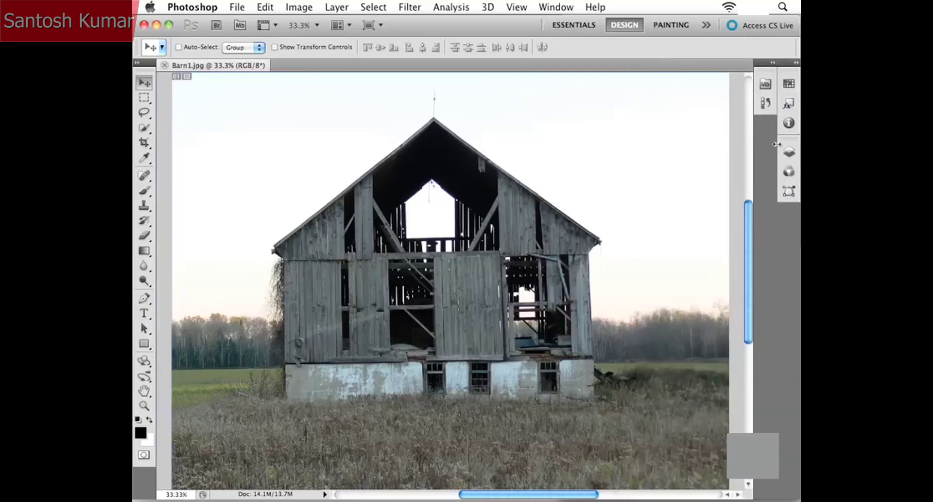
{"action": "left_click_drag", "start_coordinate": [776, 125], "coordinate": [725, 125]}
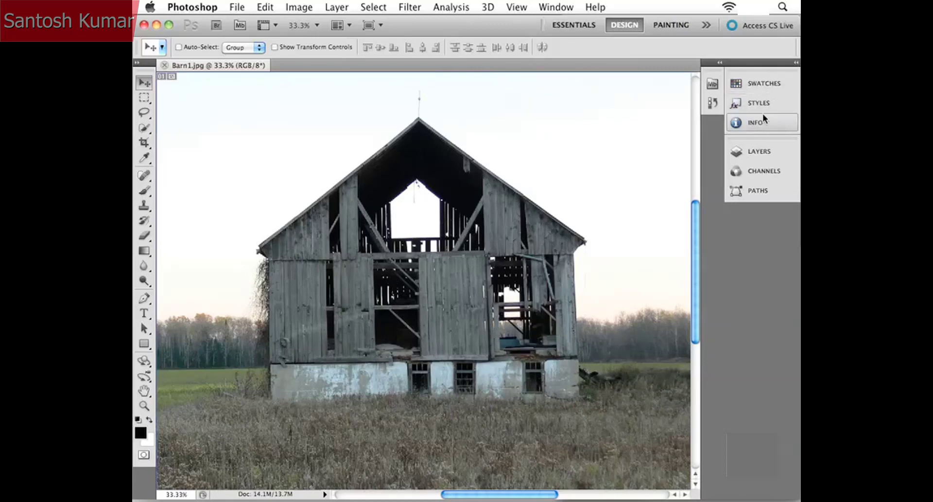
Narrow the panel icon column until the names disappear, and expand the dock back to full panels.
{"action": "left_click_drag", "start_coordinate": [725, 126], "coordinate": [781, 128]}
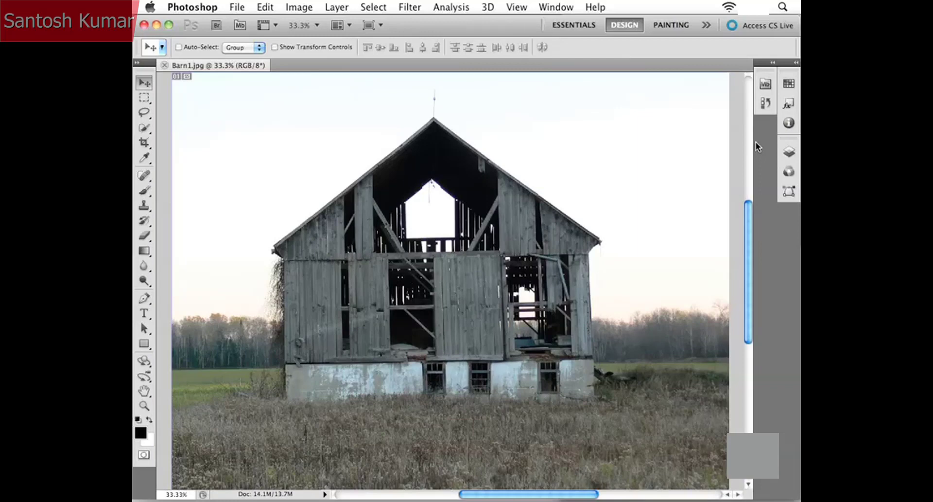
{"action": "left_click", "coordinate": [796, 62]}
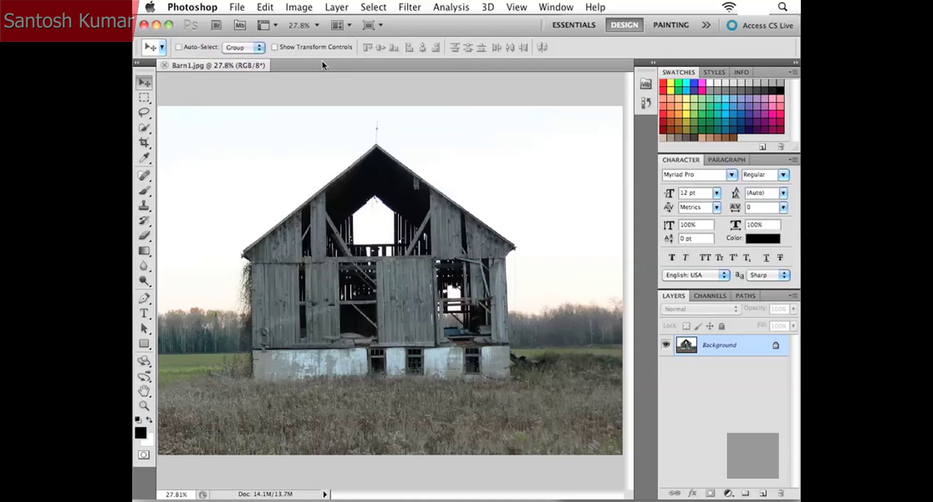
Compare the options of the Rectangular Marquee and Type tools, opening the font family, font style and anti-aliasing choices without changing them.
{"action": "left_click", "coordinate": [144, 99]}
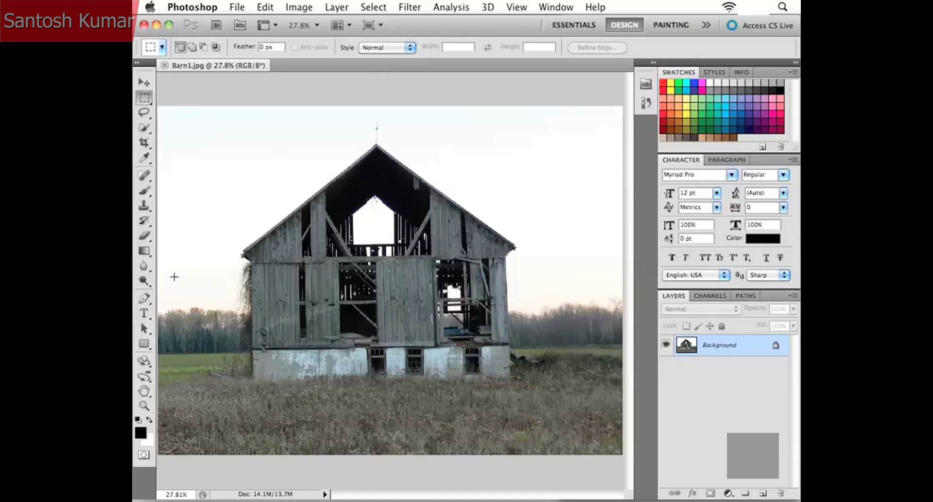
{"action": "left_click", "coordinate": [144, 314]}
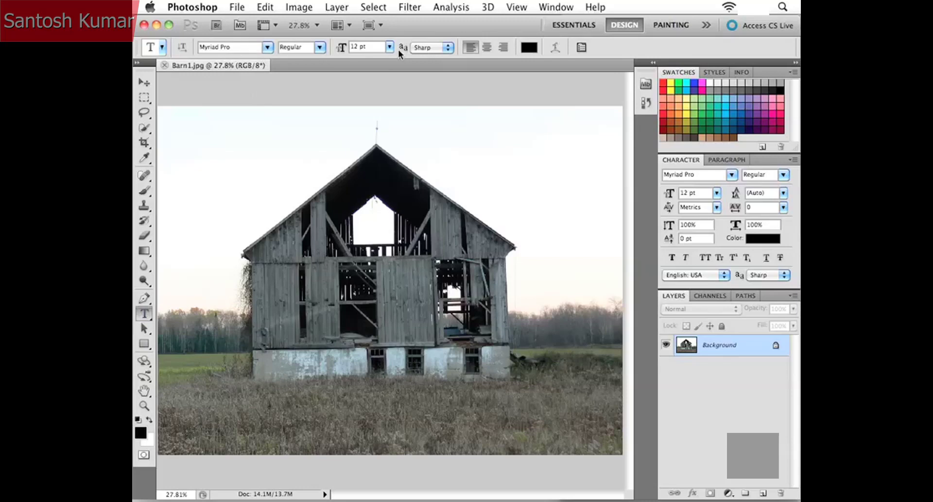
{"action": "left_click", "coordinate": [266, 47]}
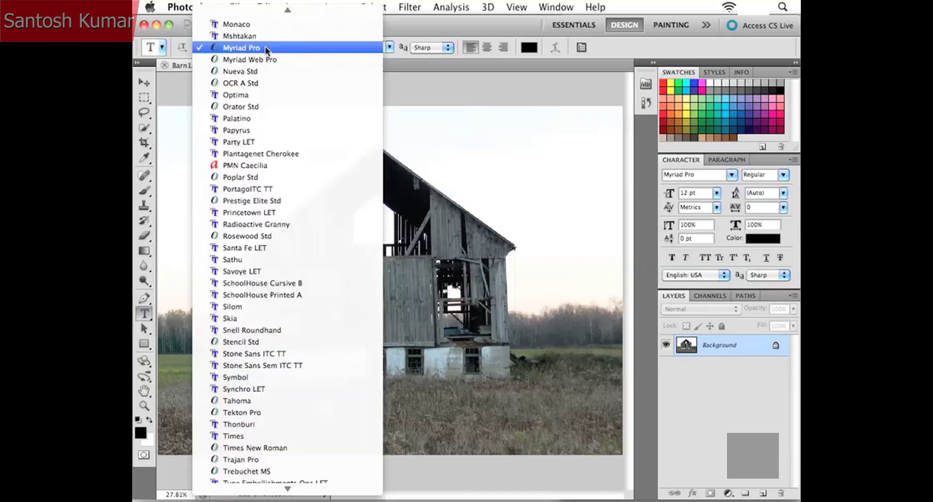
{"action": "left_click", "coordinate": [181, 92]}
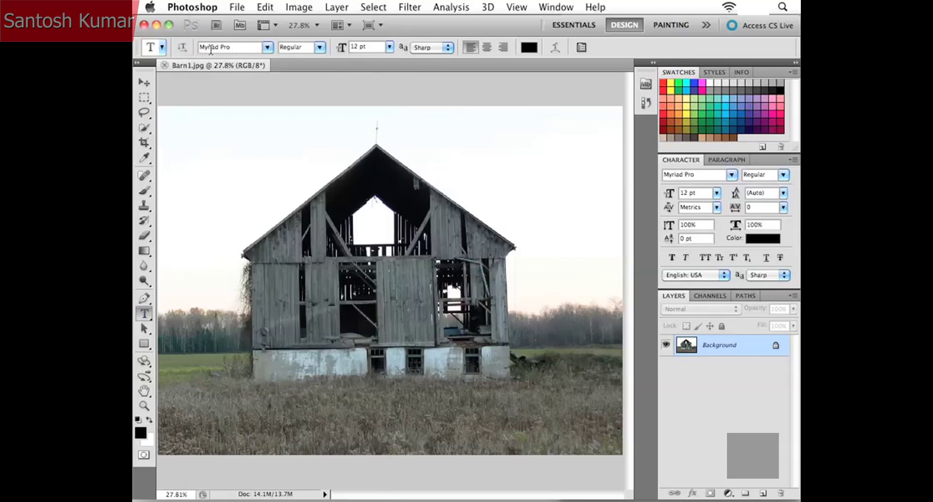
{"action": "left_click", "coordinate": [320, 48]}
{"action": "left_click", "coordinate": [320, 44]}
{"action": "left_click", "coordinate": [446, 49]}
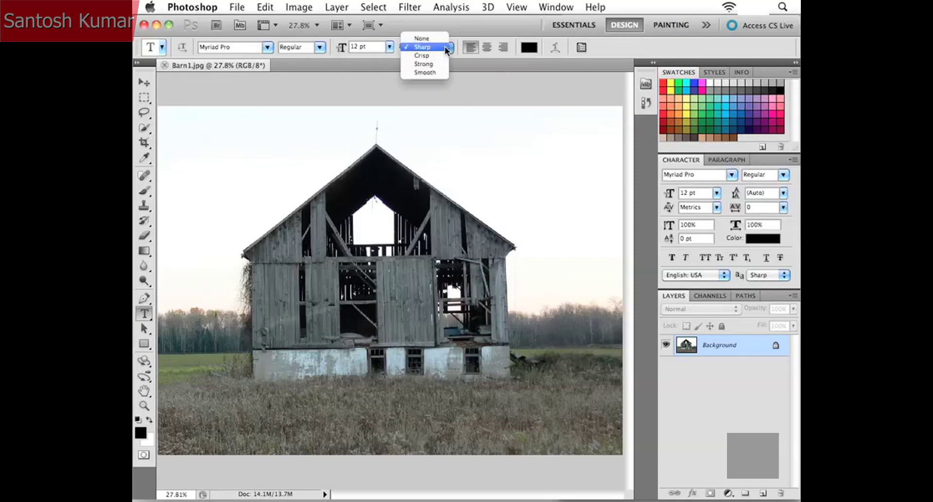
{"action": "left_click", "coordinate": [474, 27]}
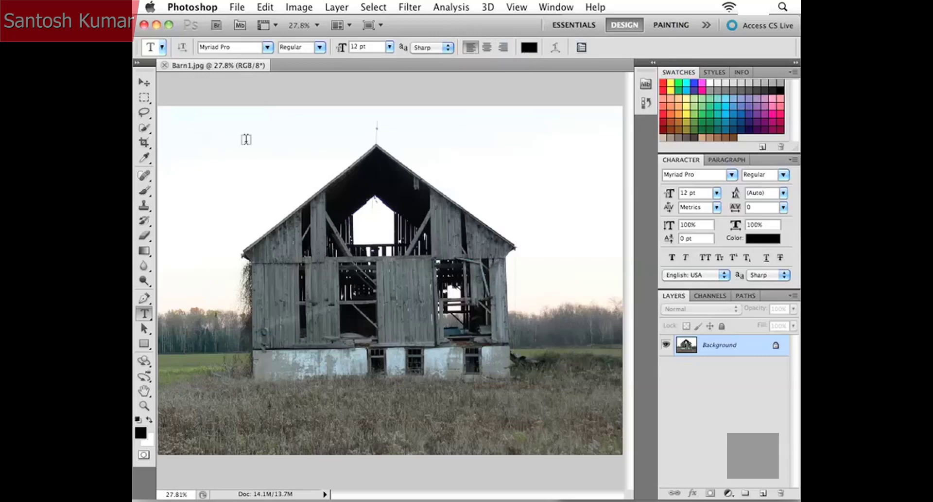
Review the tool options for the Clone Stamp, History Brush and Crop tools, and return to the Move tool.
{"action": "left_click", "coordinate": [144, 206]}
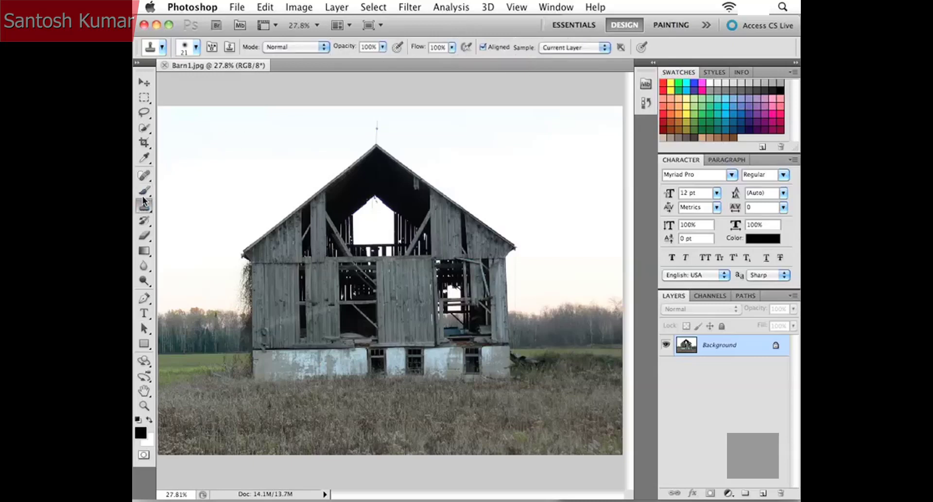
{"action": "left_click", "coordinate": [144, 220]}
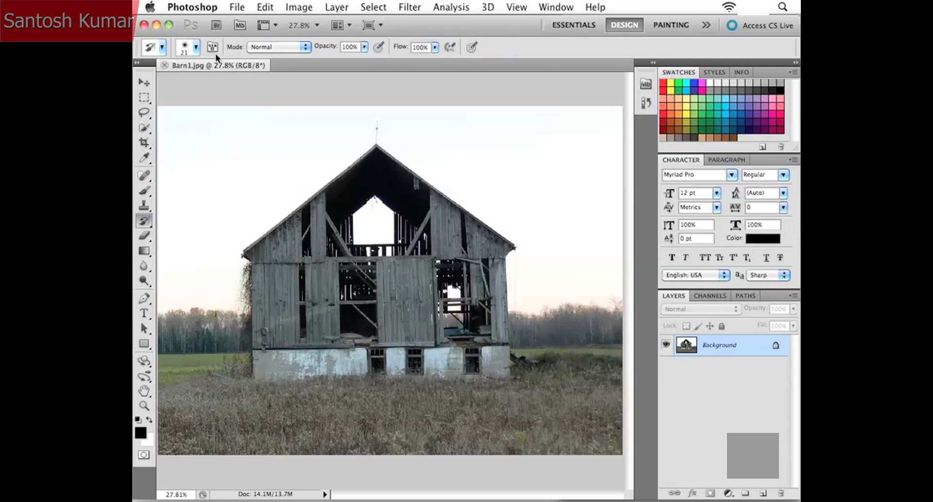
{"action": "left_click", "coordinate": [143, 144]}
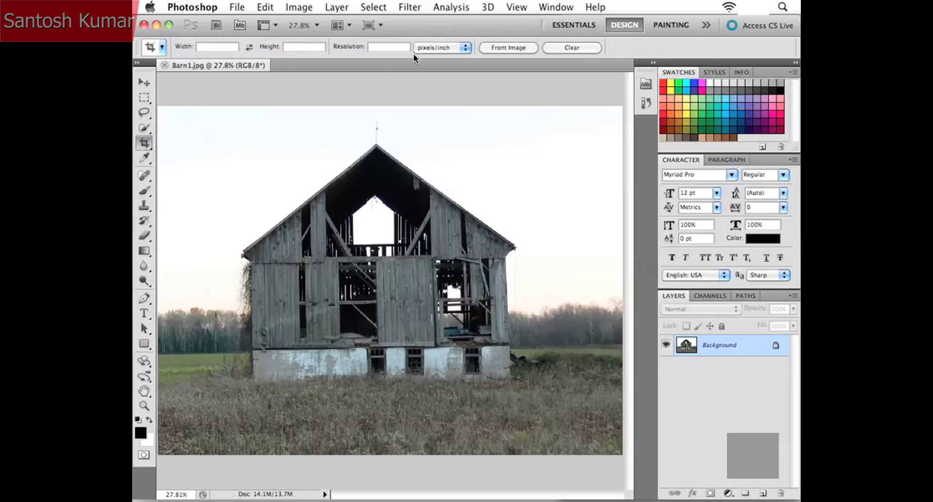
{"action": "left_click", "coordinate": [144, 81]}
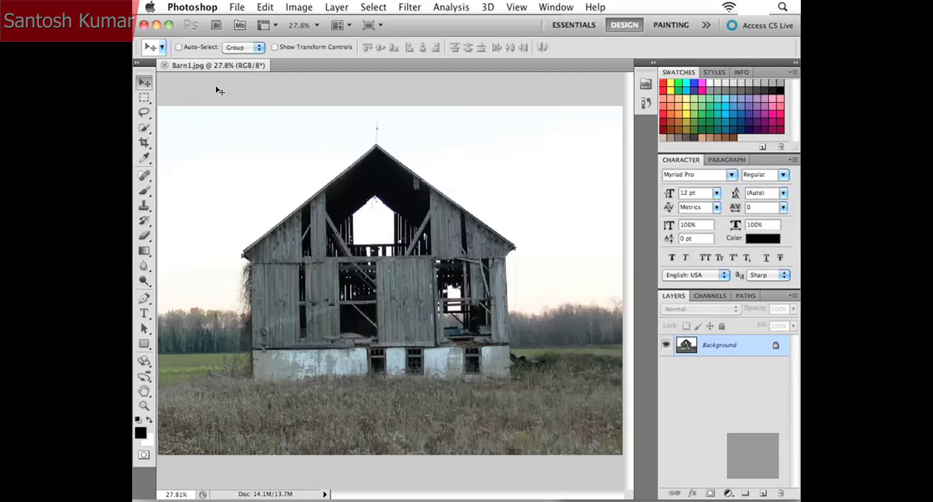
Hide the toolbox, options bar and all panels and show them again, twice.
{"action": "key", "text": "super+equal"}
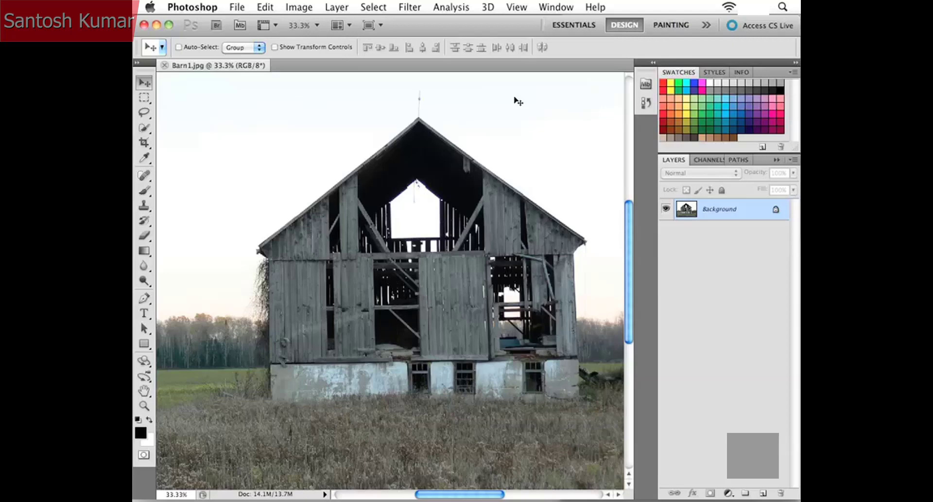
{"action": "key", "text": "Tab"}
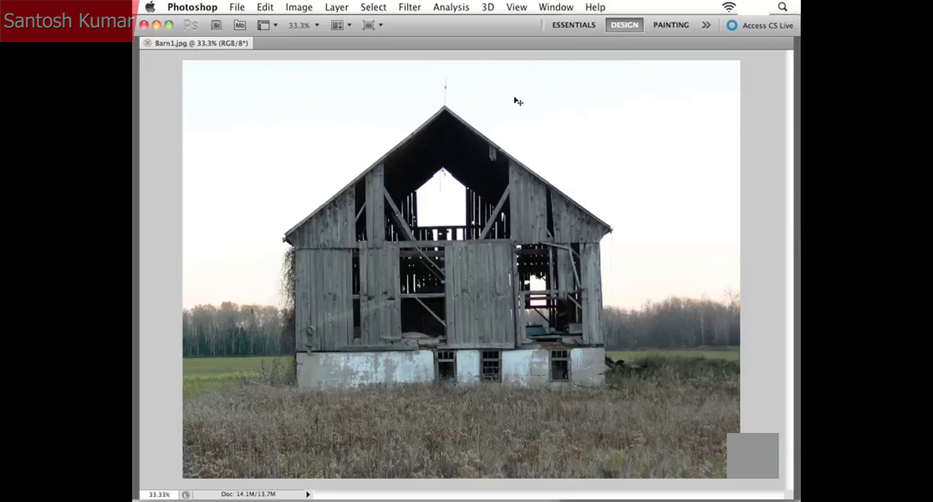
{"action": "key", "text": "Tab"}
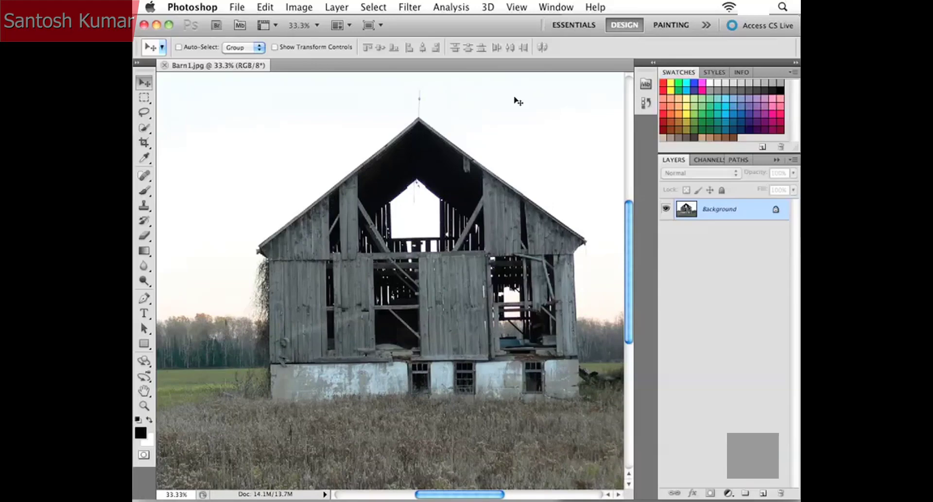
{"action": "key", "text": "Tab"}
{"action": "key", "text": "Tab"}
Examine the barn's roofline at 200% with the toolbox and all panels hidden, and restore them.
{"action": "key", "text": "super+equal"}
{"action": "key", "text": "super+equal"}
{"action": "key", "text": "super+equal"}
{"action": "key", "text": "super+equal"}
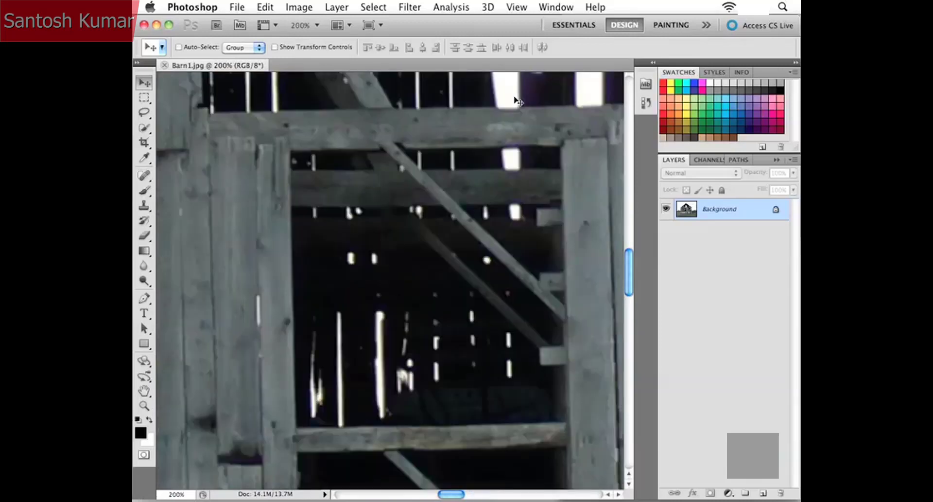
{"action": "left_click_drag", "start_coordinate": [517, 100], "coordinate": [398, 315]}
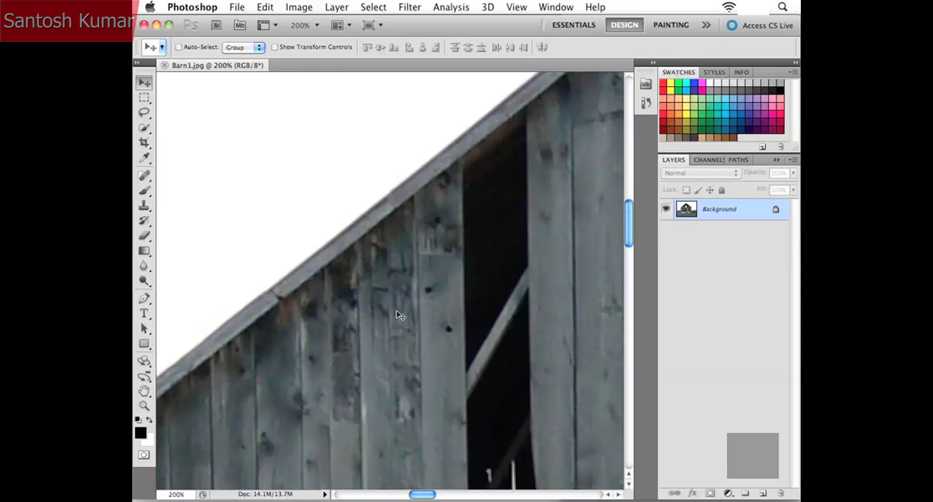
{"action": "key", "text": "Tab"}
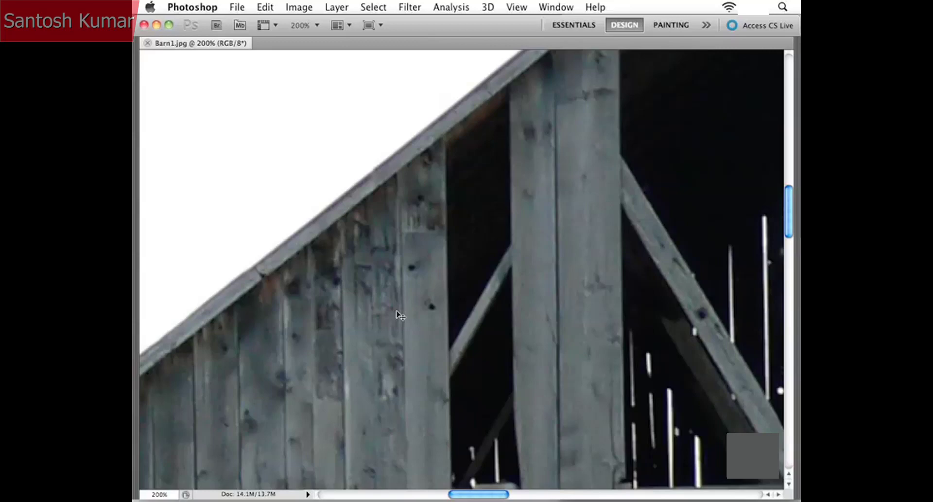
{"action": "left_click_drag", "start_coordinate": [406, 250], "coordinate": [393, 287]}
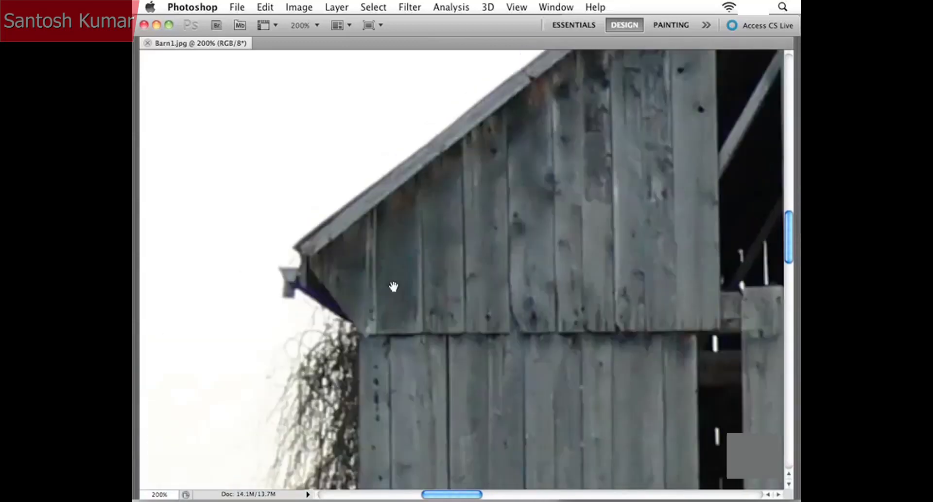
{"action": "left_click_drag", "start_coordinate": [368, 368], "coordinate": [481, 338]}
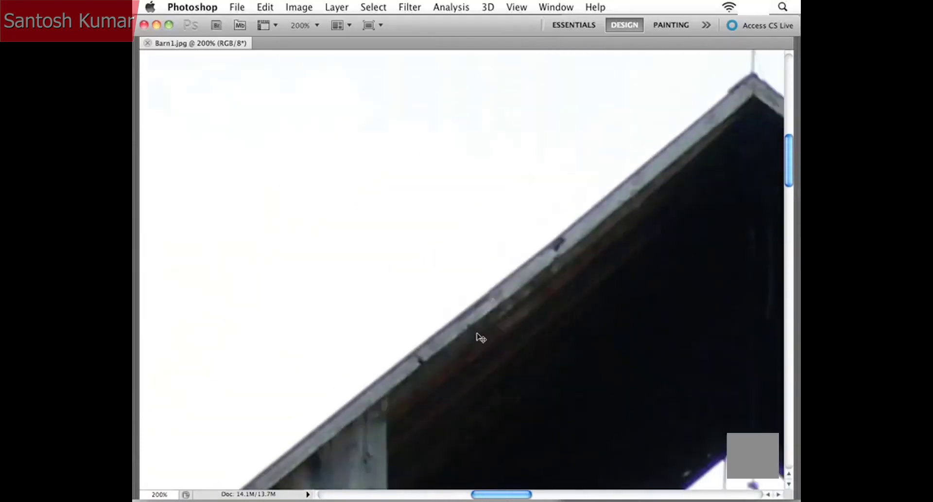
{"action": "key", "text": "Tab"}
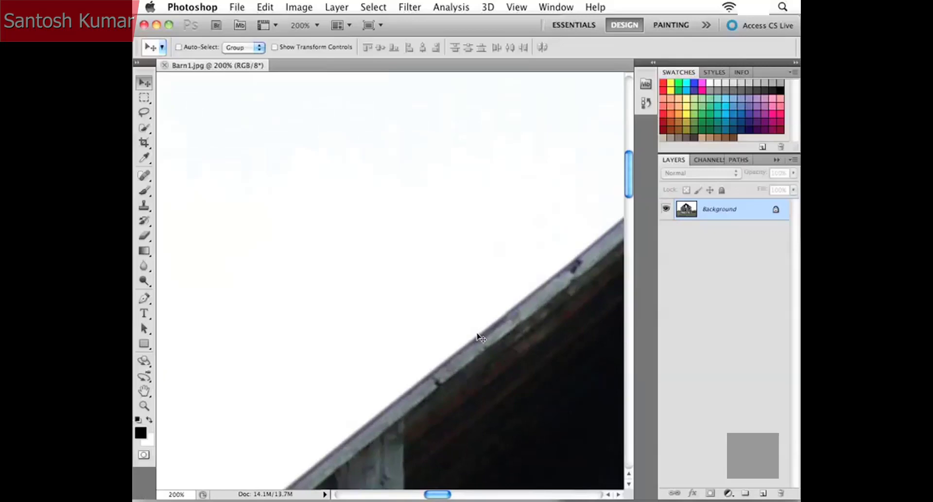
Hide only the panels while keeping the toolbox, examine the roof up to its peak, and show the panels again.
{"action": "left_click_drag", "start_coordinate": [515, 350], "coordinate": [393, 242]}
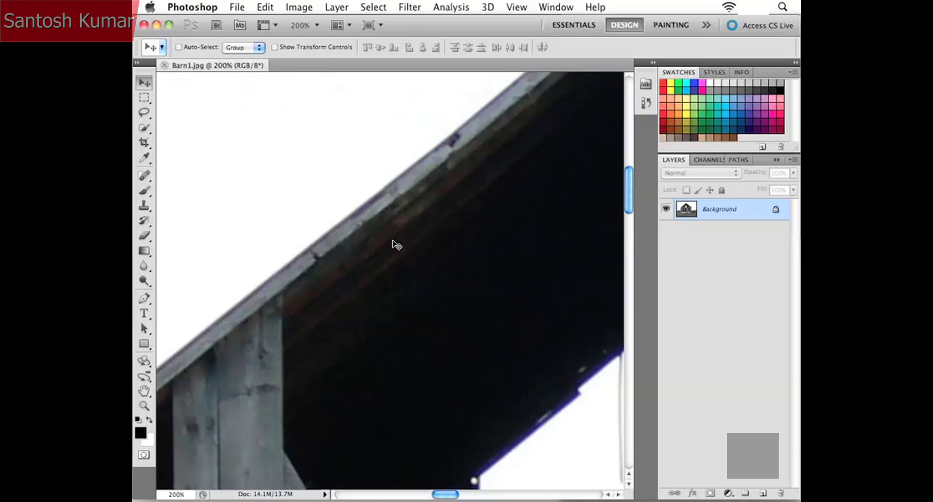
{"action": "key", "text": "shift+Tab"}
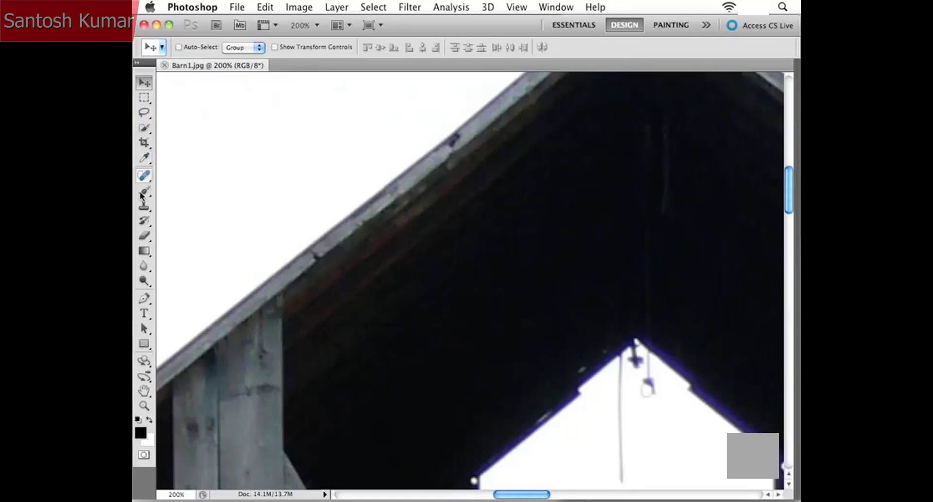
{"action": "mouse_move", "coordinate": [275, 313]}
{"action": "left_mouse_down"}
{"action": "mouse_move", "coordinate": [386, 307]}
{"action": "mouse_move", "coordinate": [432, 202]}
{"action": "left_mouse_up"}
{"action": "mouse_move", "coordinate": [256, 356]}
{"action": "left_mouse_down"}
{"action": "mouse_move", "coordinate": [304, 334]}
{"action": "mouse_move", "coordinate": [349, 292]}
{"action": "left_mouse_up"}
{"action": "mouse_move", "coordinate": [362, 346]}
{"action": "left_mouse_down"}
{"action": "mouse_move", "coordinate": [432, 329]}
{"action": "mouse_move", "coordinate": [471, 292]}
{"action": "mouse_move", "coordinate": [575, 239]}
{"action": "mouse_move", "coordinate": [487, 326]}
{"action": "mouse_move", "coordinate": [483, 316]}
{"action": "left_mouse_up"}
{"action": "scroll", "coordinate": [487, 326], "scroll_direction": "up", "scroll_amount": 10}
{"action": "scroll", "coordinate": [486, 325], "scroll_direction": "right", "scroll_amount": 10}
{"action": "key", "text": "shift+Tab"}
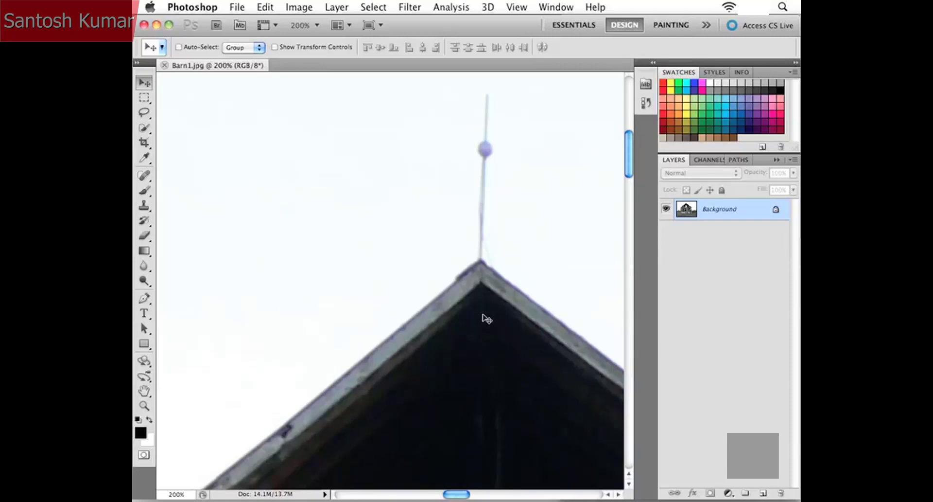
Hide all panels, switch to the Hand tool, and briefly show the toolbox to check the selection before hiding everything again.
{"action": "key", "text": "Tab"}
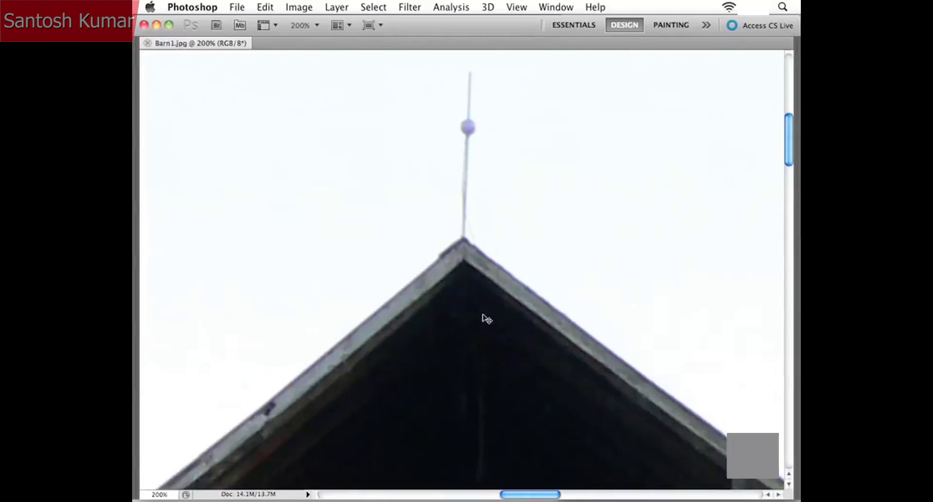
{"action": "key", "text": "h"}
{"action": "key", "text": "Tab"}
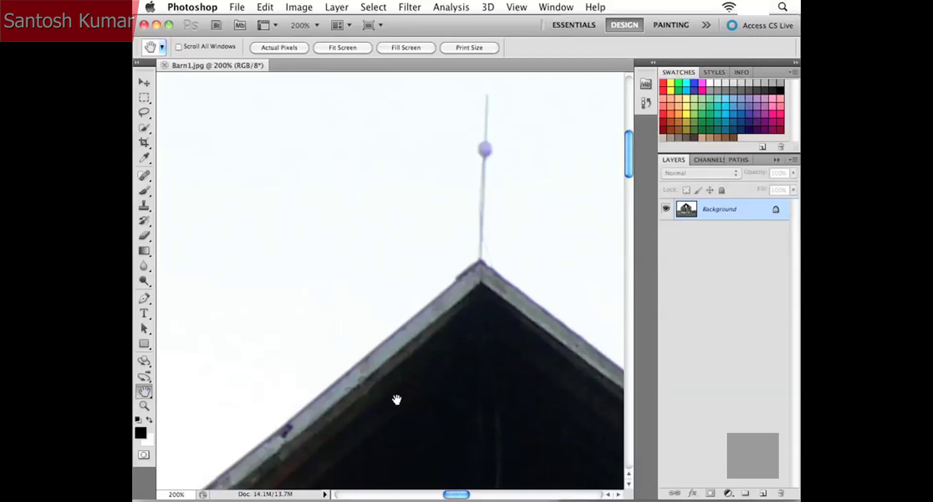
{"action": "key", "text": "Tab"}
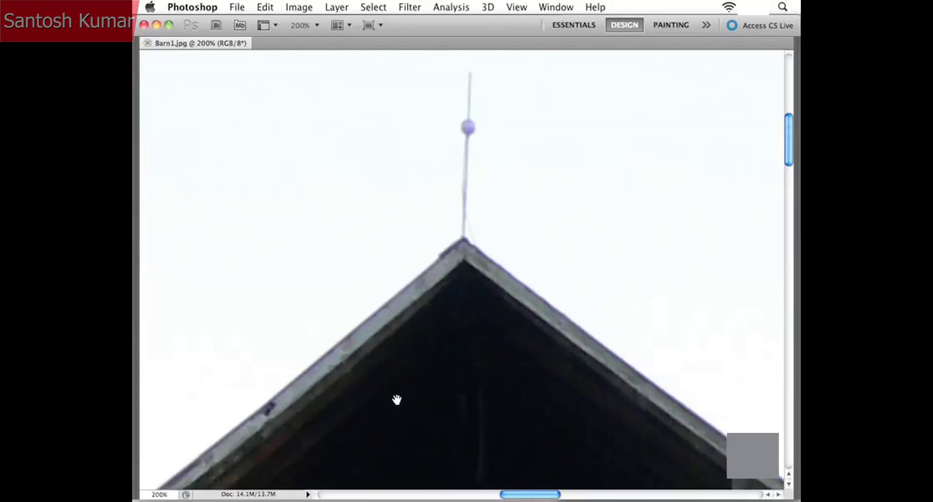
Switch among the Move tool, the Lasso and the next lasso variant while the toolbox is hidden, ending on the Move tool.
{"action": "key", "text": "v"}
{"action": "key", "text": "l"}
{"action": "key", "text": "shift+l"}
{"action": "key", "text": "v"}
Show the Layers panel alone, open and close the Info panel above it, and hide the panels again.
{"action": "key", "text": "F7"}
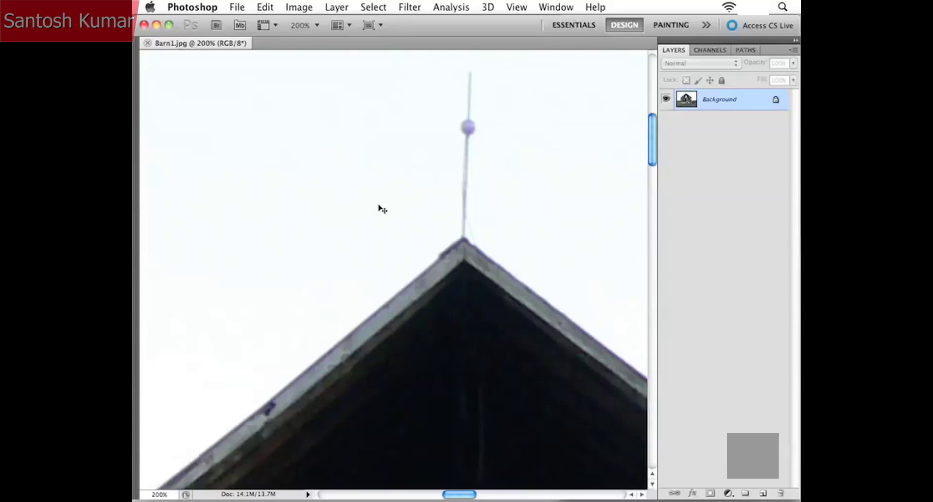
{"action": "key", "text": "F8"}
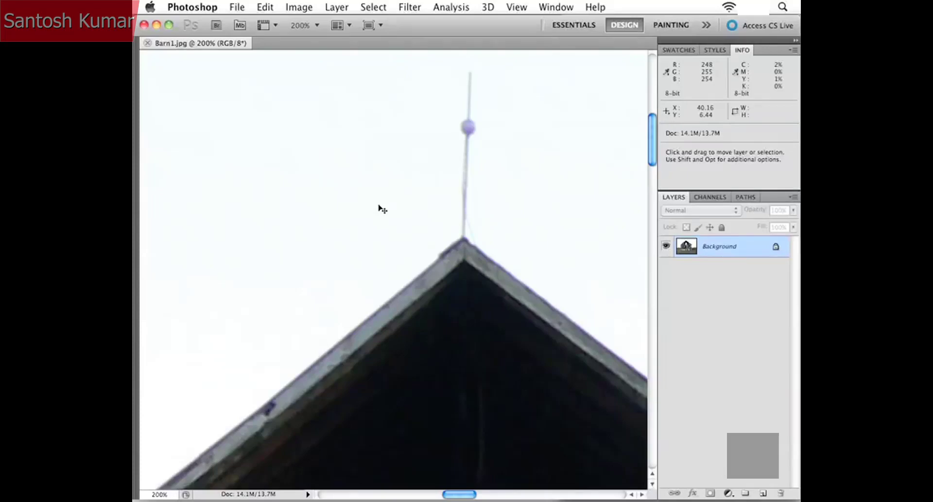
{"action": "key", "text": "F8"}
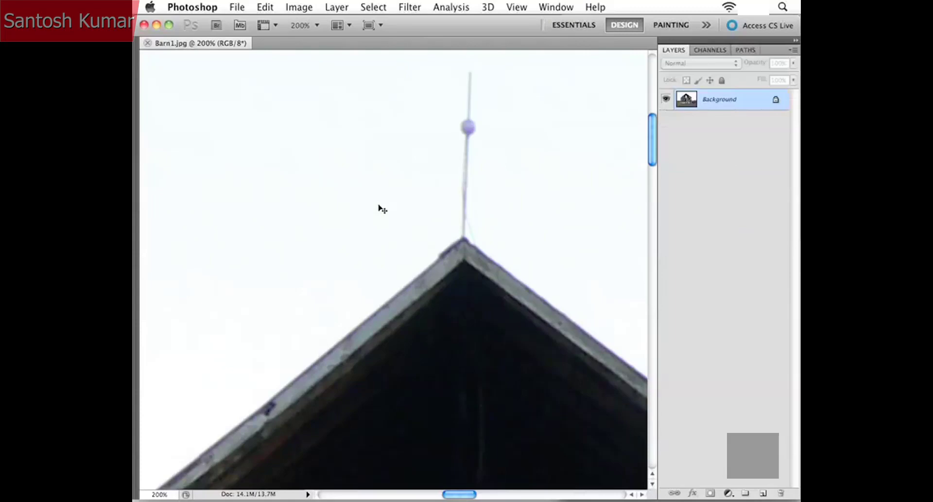
{"action": "key", "text": "shift+Tab"}
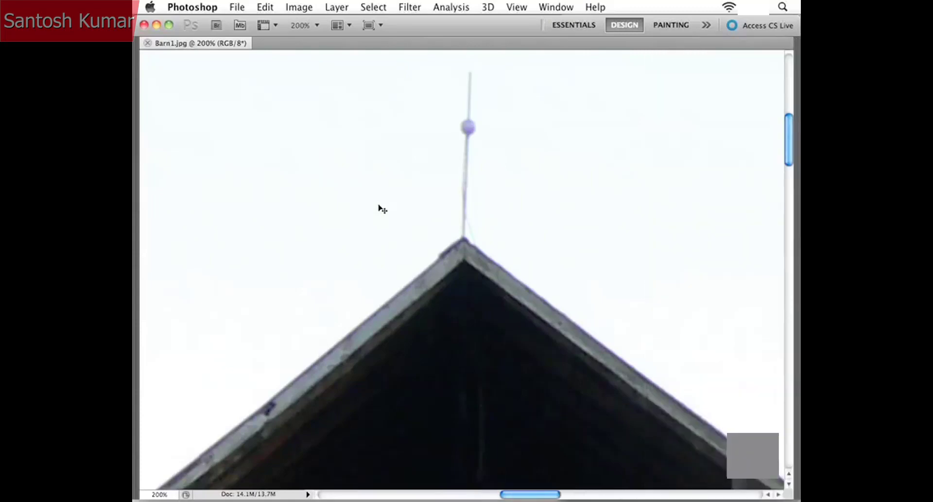
Open the Color panel and collapse it to its icon, and show the Layers panel.
{"action": "key", "text": "F6"}
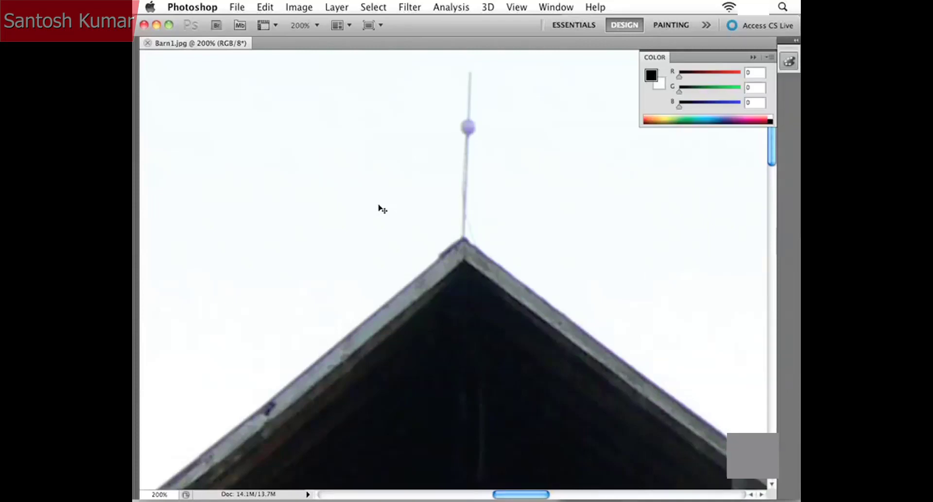
{"action": "key", "text": "F6"}
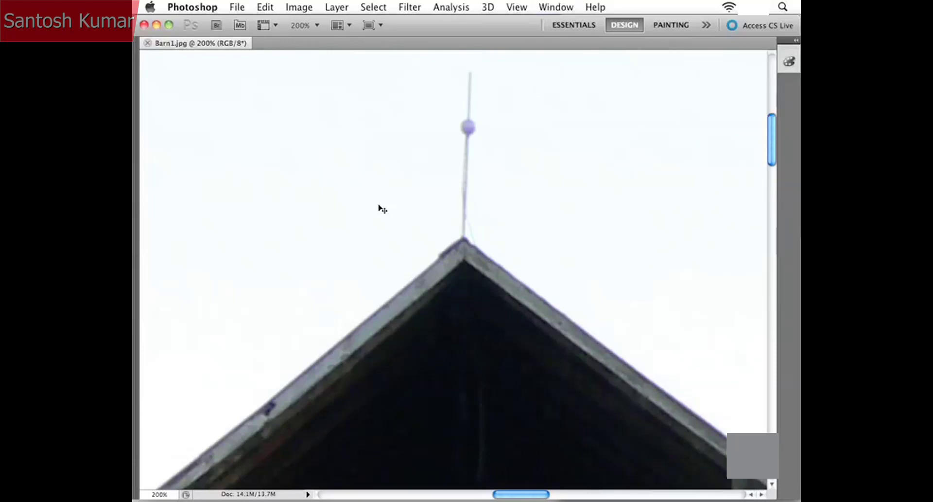
{"action": "key", "text": "F7"}
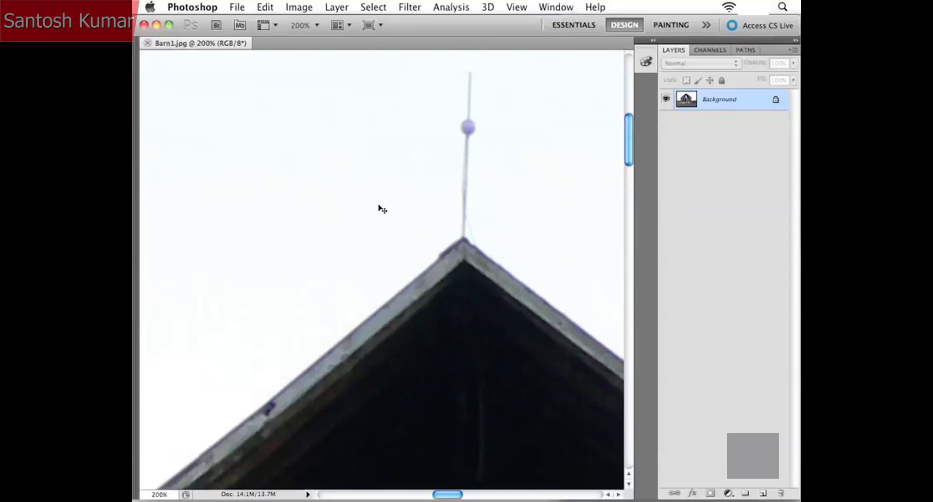
Restore the toolbox and options bar, and toggle the Layers panel off and on.
{"action": "key", "text": "Tab"}
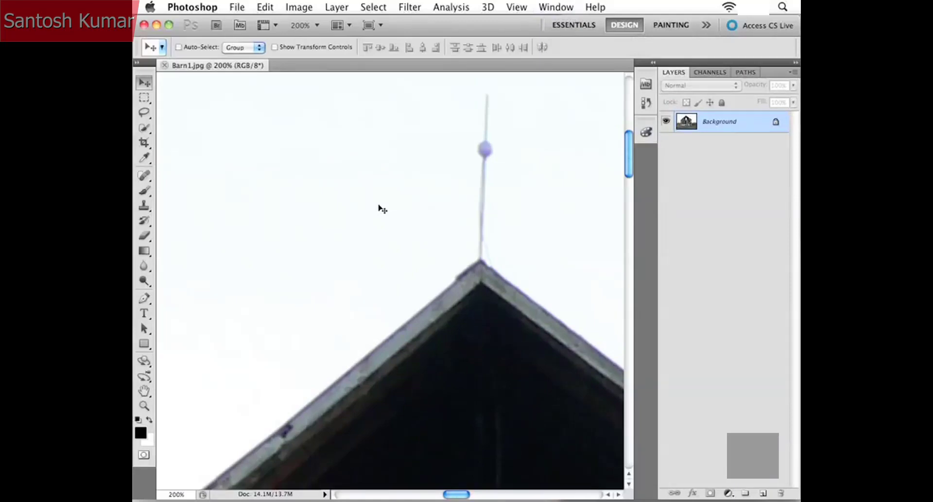
{"action": "key", "text": "F7"}
{"action": "key", "text": "F7"}
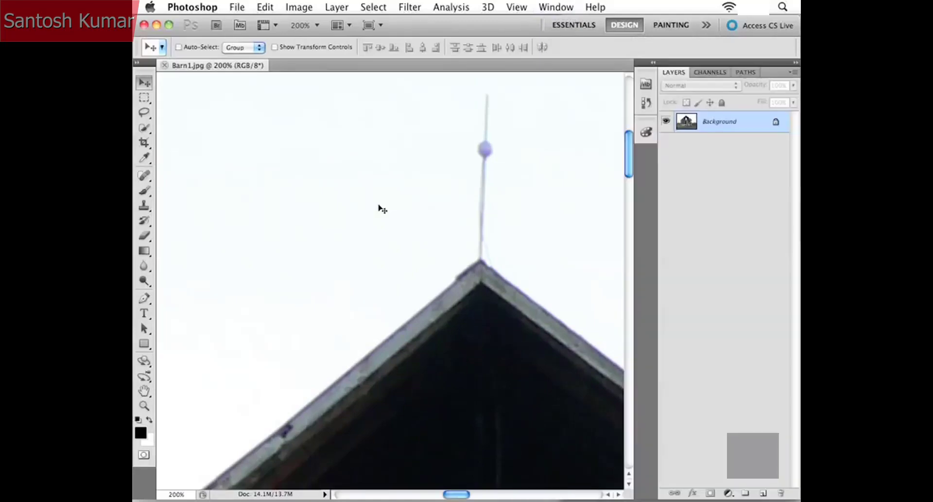